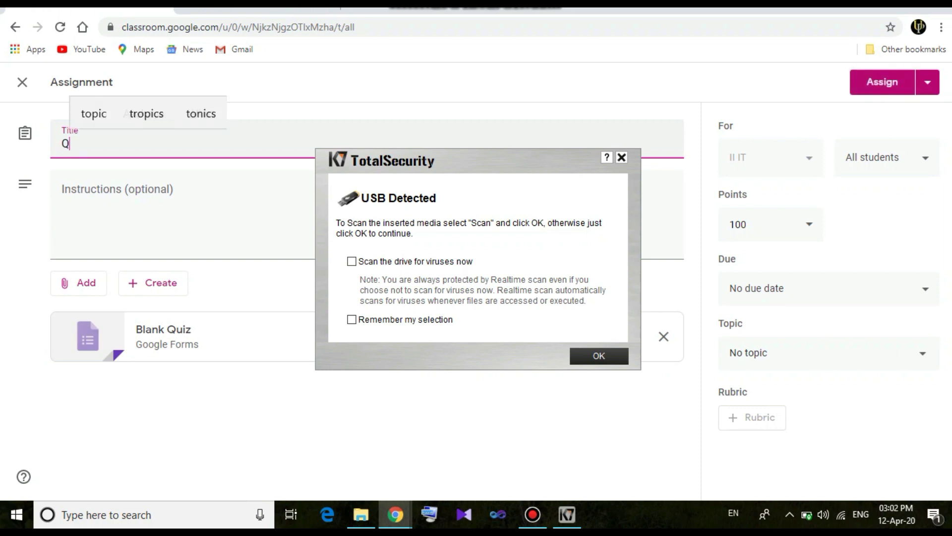
# - Title the assignment "Quiz 1" and dismiss the USB Detected prompt together with its security notification
pyautogui.write('`')
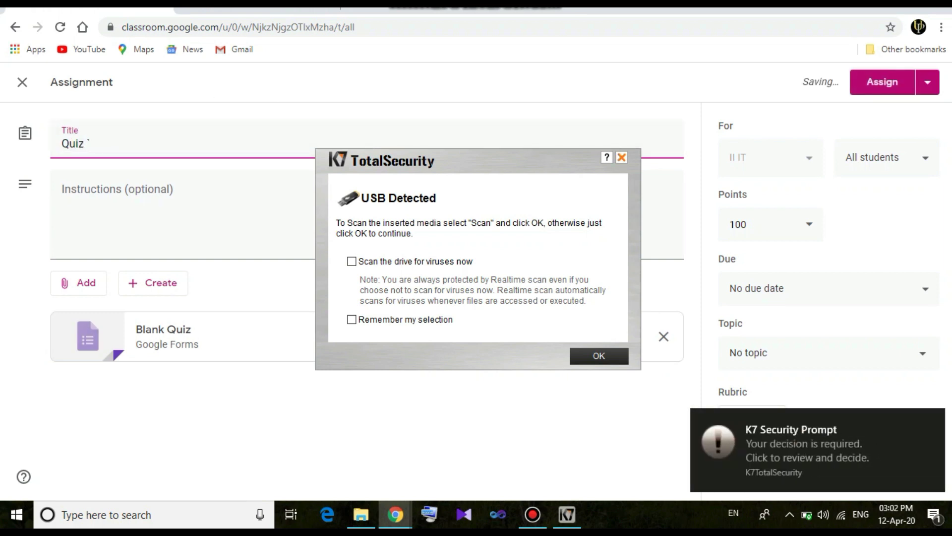
pyautogui.click(621, 157)
pyautogui.press('BackSpace')
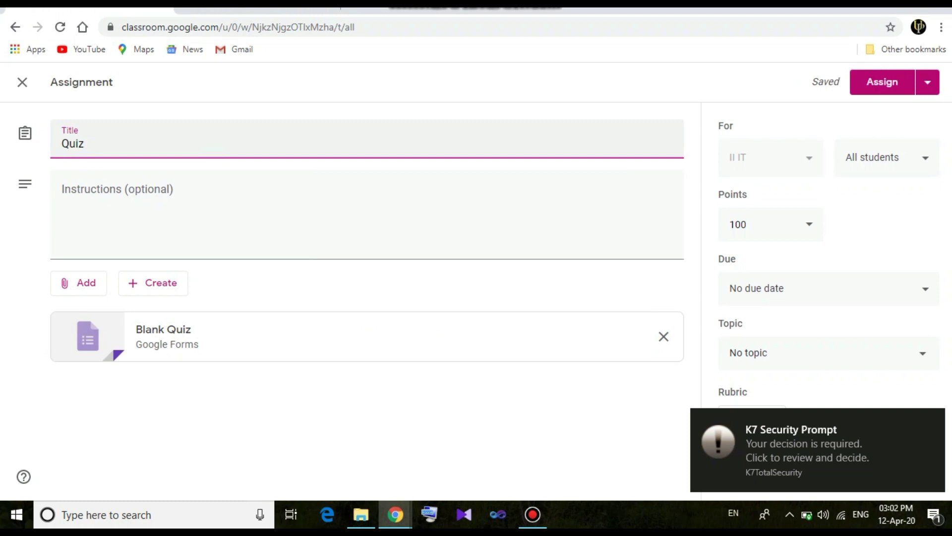
pyautogui.write('1')
pyautogui.press('Tab')
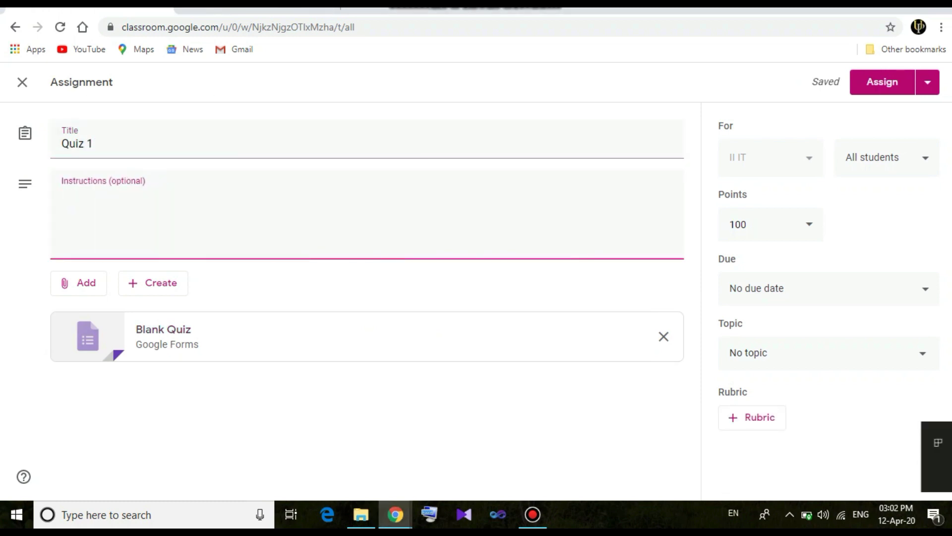
pyautogui.click(932, 435)
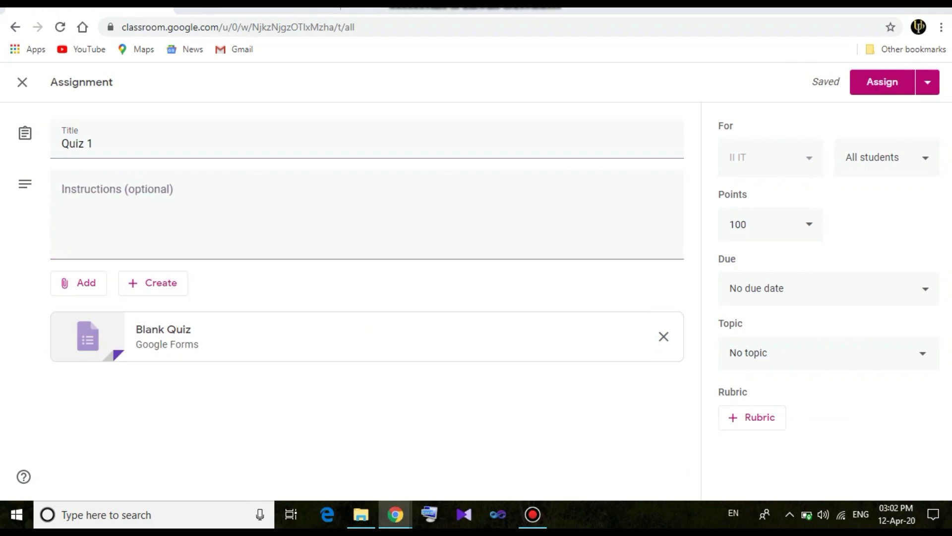
pyautogui.hotkey('alt', 'Tab')
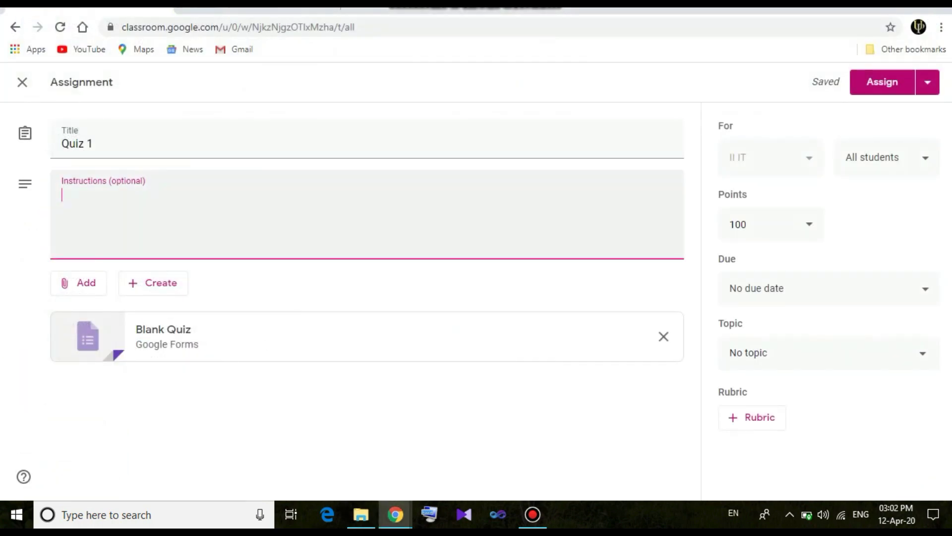
# - Open the attached Blank Quiz form for editing and set its title to "Quiz #1"
pyautogui.click(147, 329)
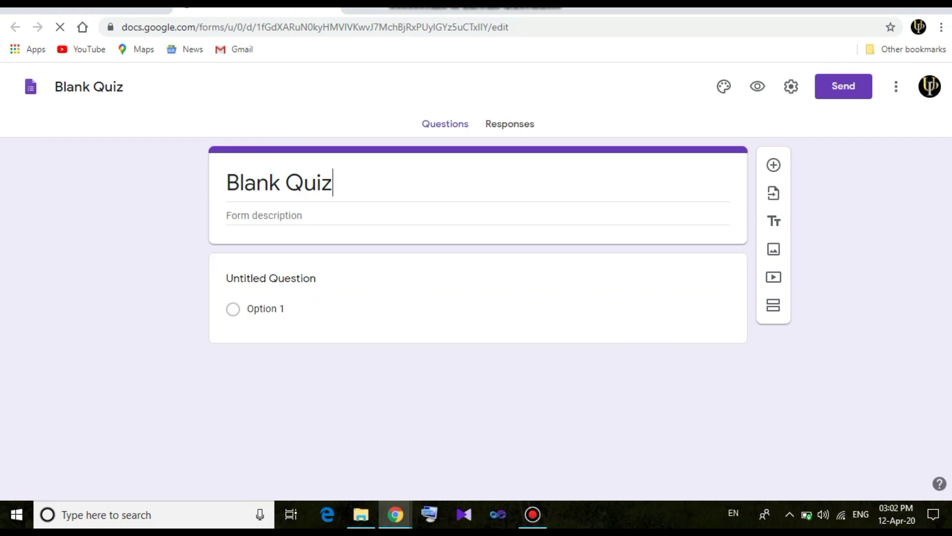
pyautogui.click(285, 183)
pyautogui.press('BackSpace')
pyautogui.press('BackSpace')
pyautogui.press('BackSpace')
pyautogui.press('BackSpace')
pyautogui.press('BackSpace')
pyautogui.press('BackSpace')
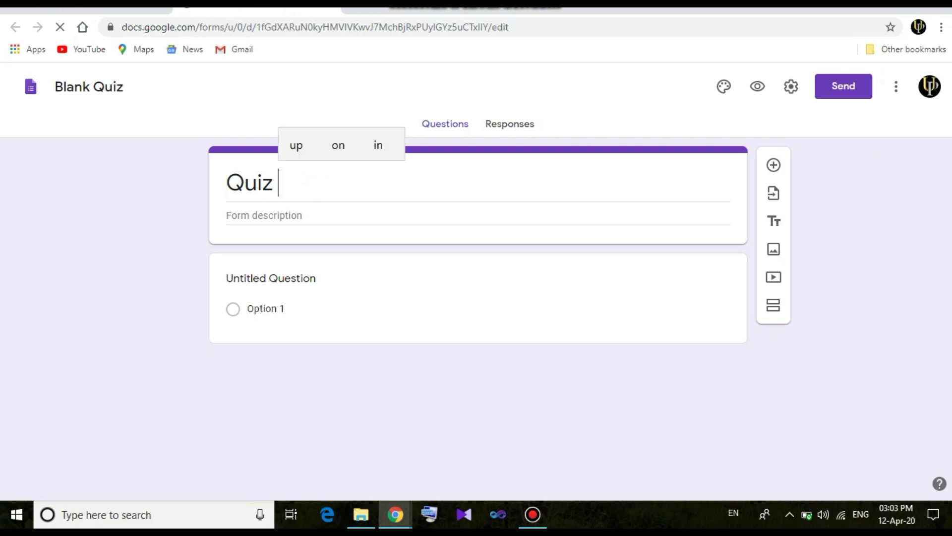
pyautogui.write('#1')
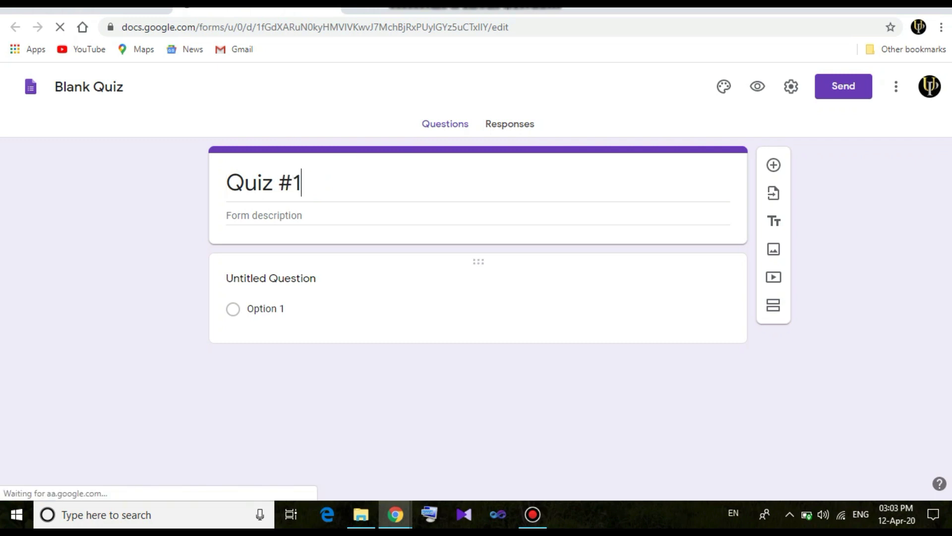
# - Clear the "Untitled Question" placeholder, then switch to File Explorer and open java.docx from the G: drive
pyautogui.click(316, 278)
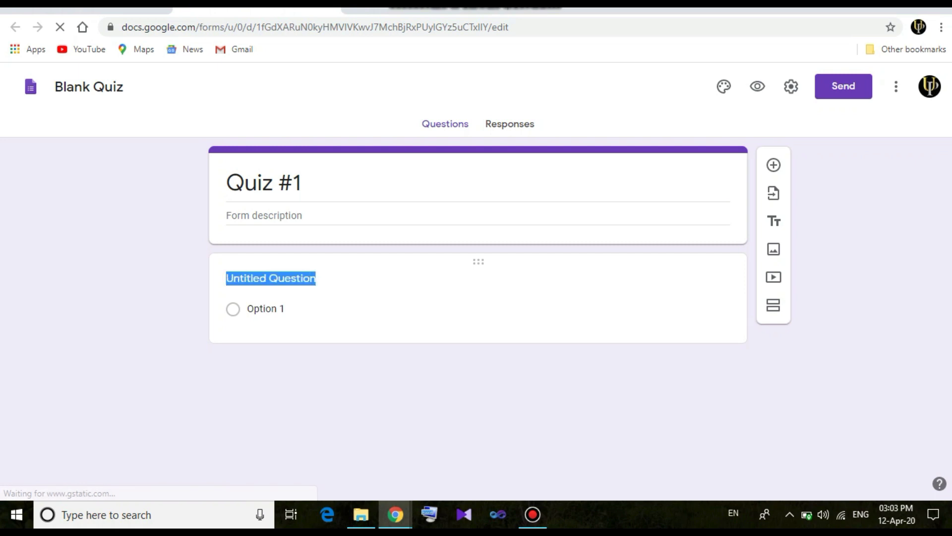
pyautogui.press('BackSpace')
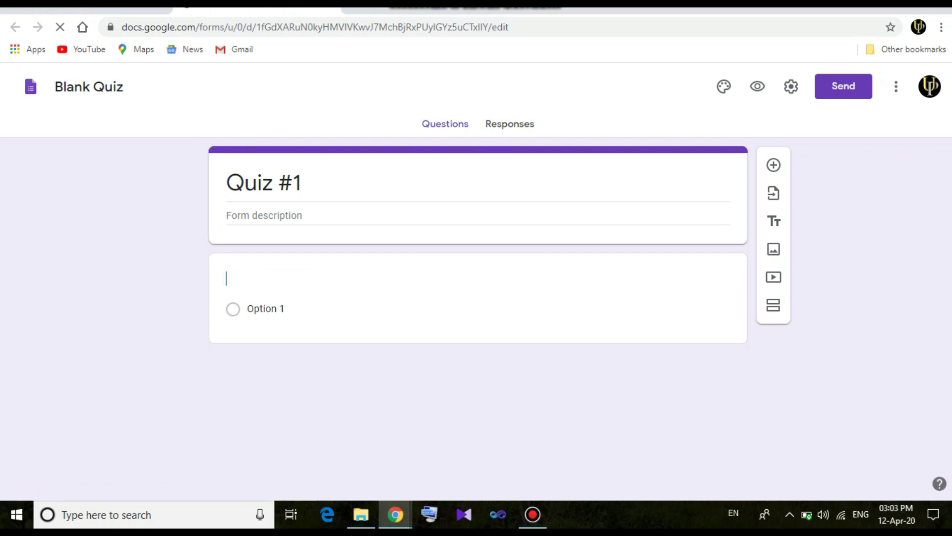
pyautogui.click(361, 515)
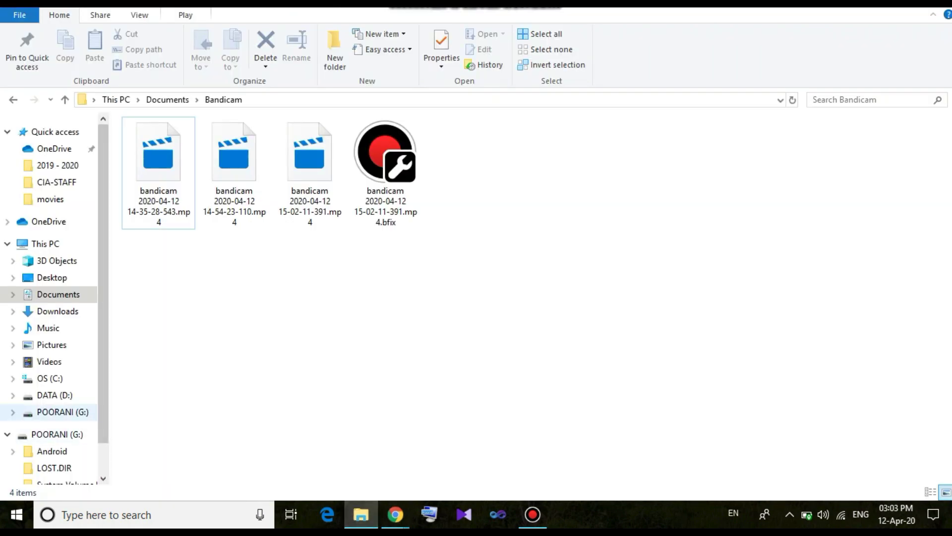
pyautogui.click(63, 412)
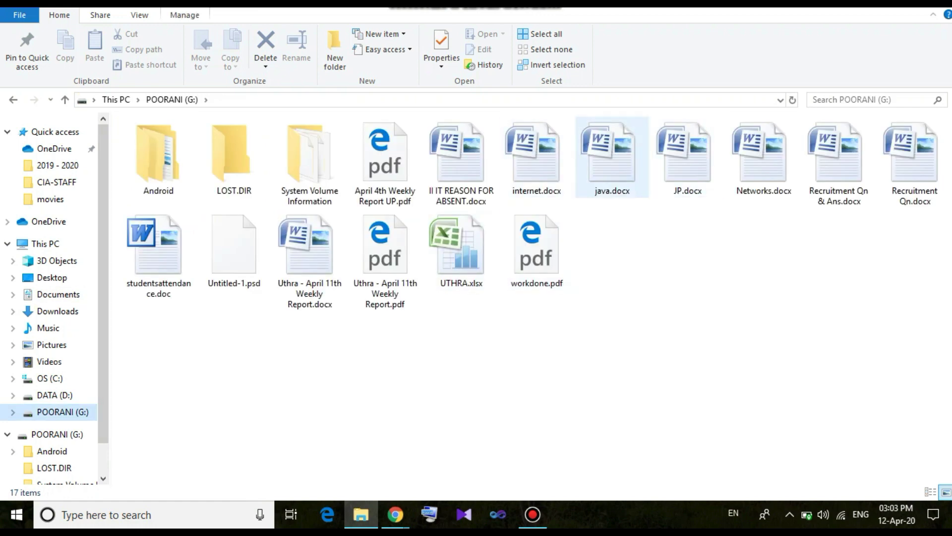
pyautogui.click(612, 156)
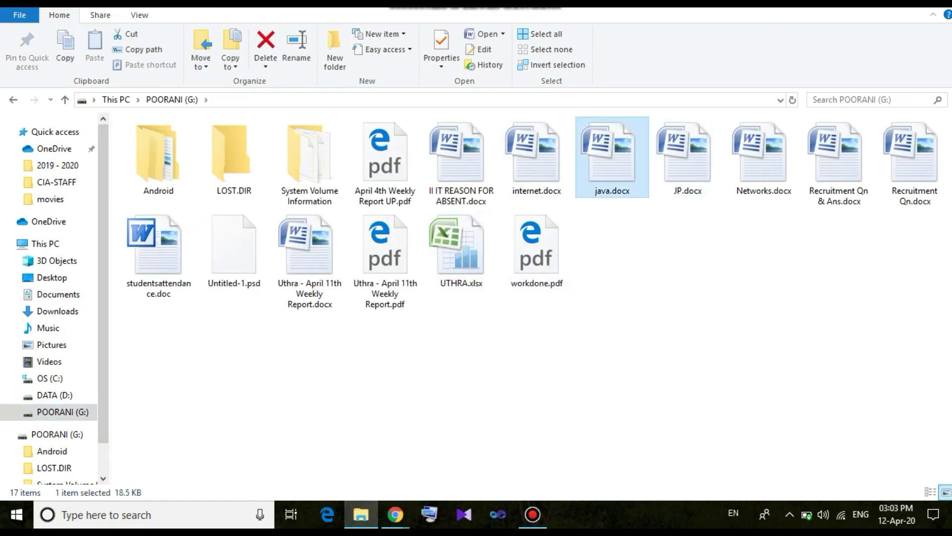
pyautogui.press('Return')
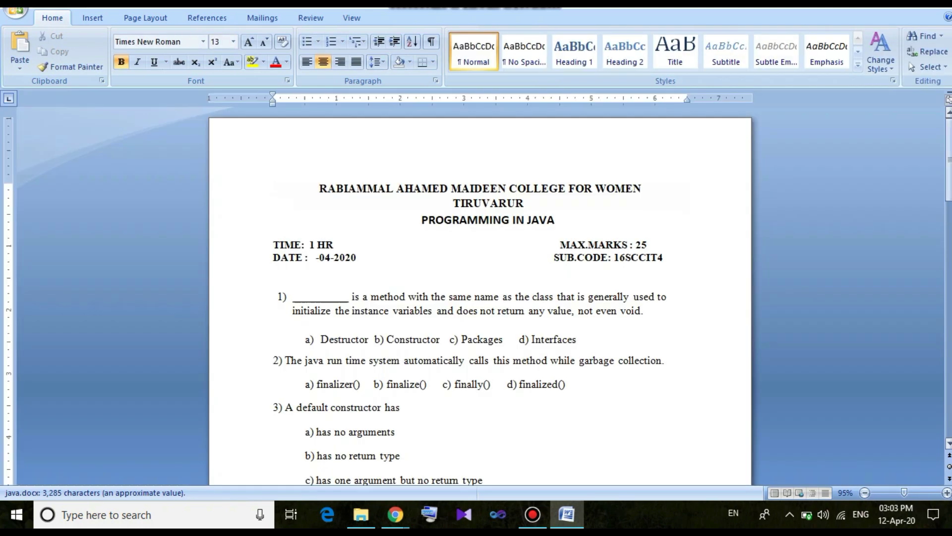
# - Copy the text of question 4, "A top level class may have which one of the following access modifiers?", without its number
pyautogui.moveTo(948, 140); pyautogui.dragTo(948, 185)
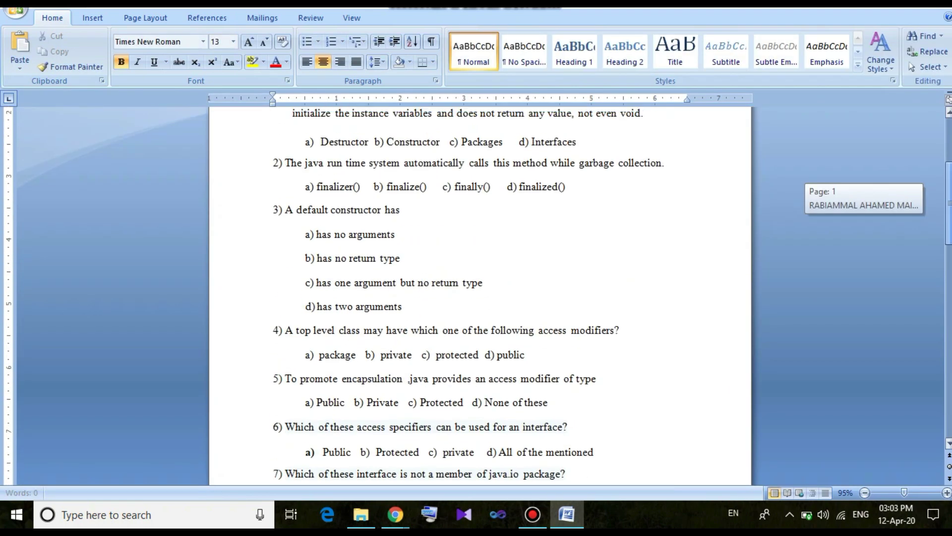
pyautogui.scroll(1, 480, 297)
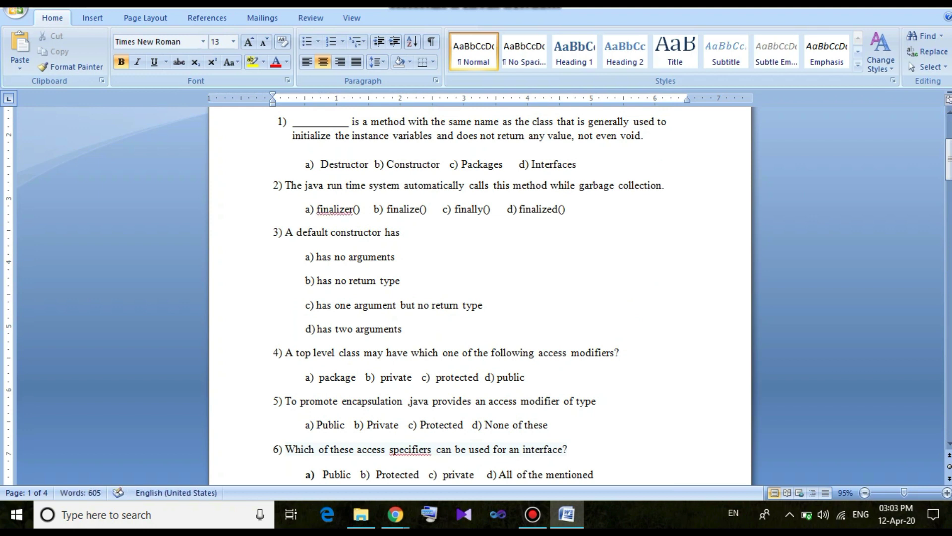
pyautogui.moveTo(285, 353); pyautogui.dragTo(620, 357)
pyautogui.hotkey('ctrl', 'c')
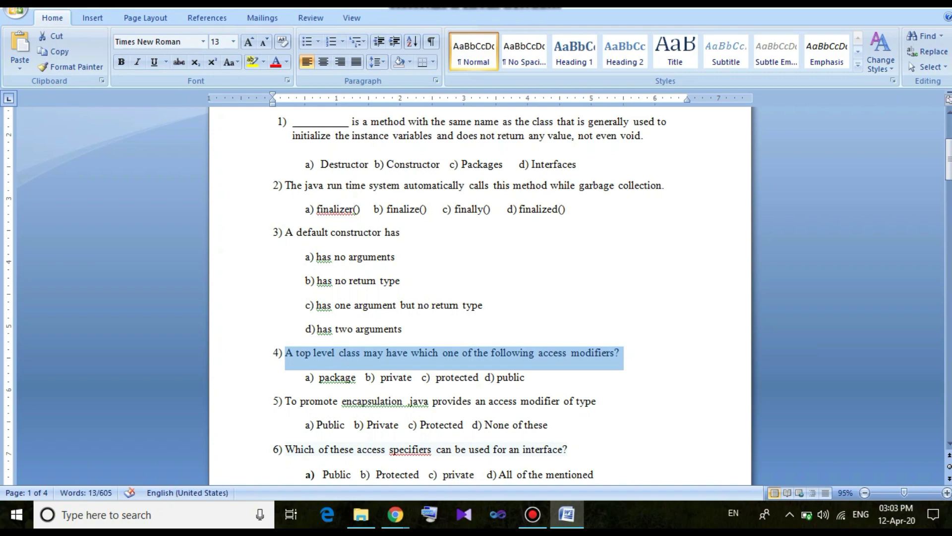
# - Close the screen recorder download window in Chrome and paste the copied text as the first question of the Blank Quiz form
pyautogui.moveTo(395, 515)
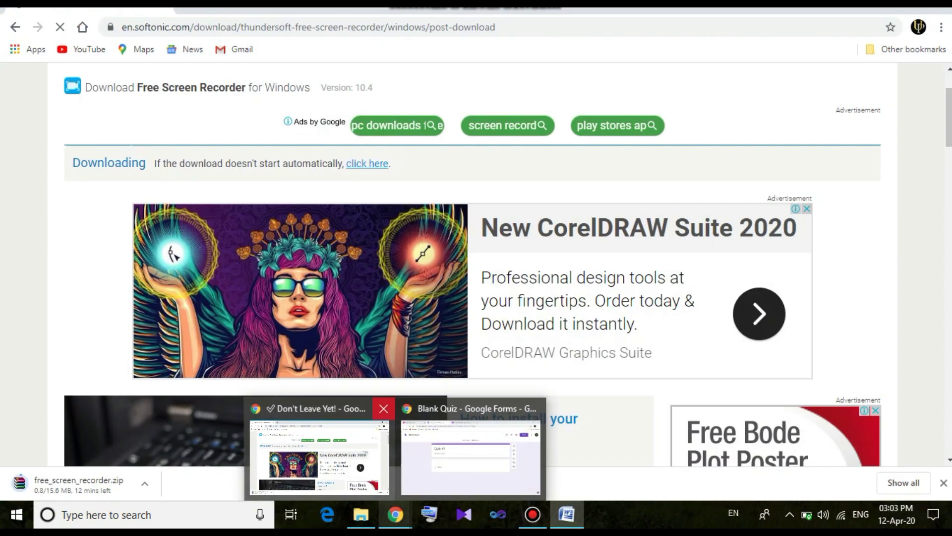
pyautogui.click(385, 408)
pyautogui.click(395, 456)
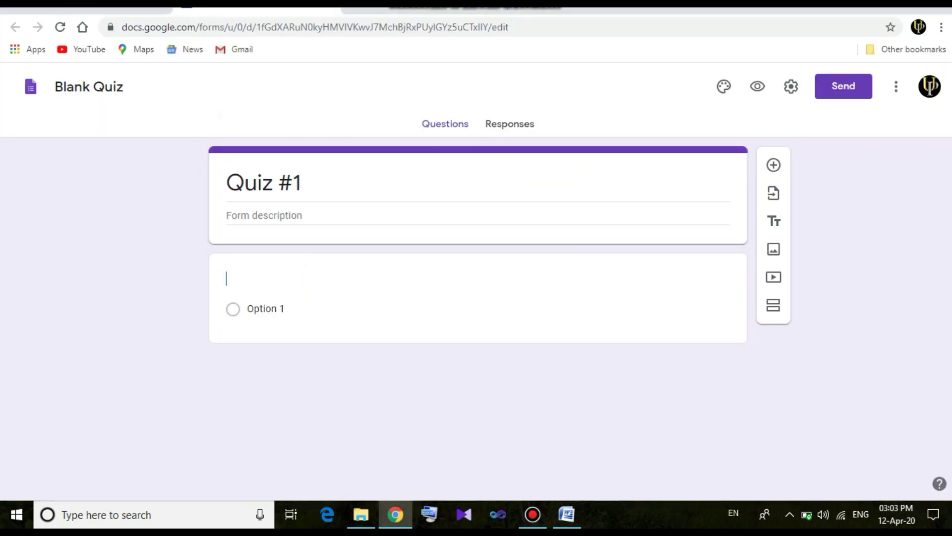
pyautogui.hotkey('ctrl', 'v')
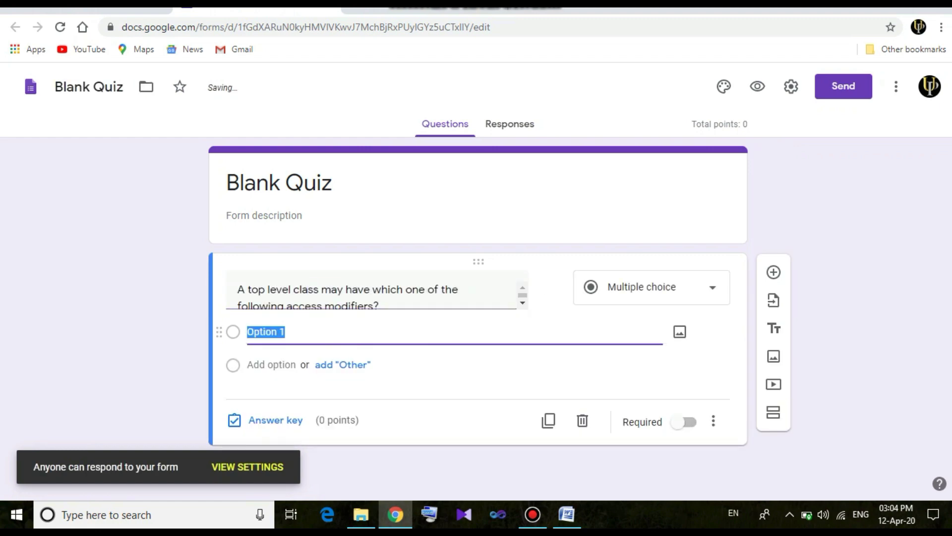
pyautogui.press('Escape')
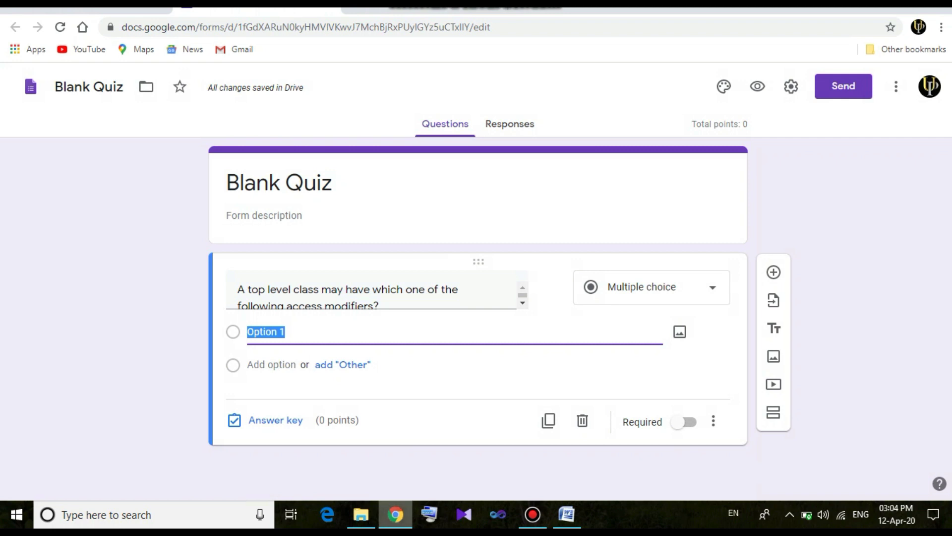
# - Copy the answer "package" under question 4 in the Word document and paste it as the form question's first option
pyautogui.click(566, 513)
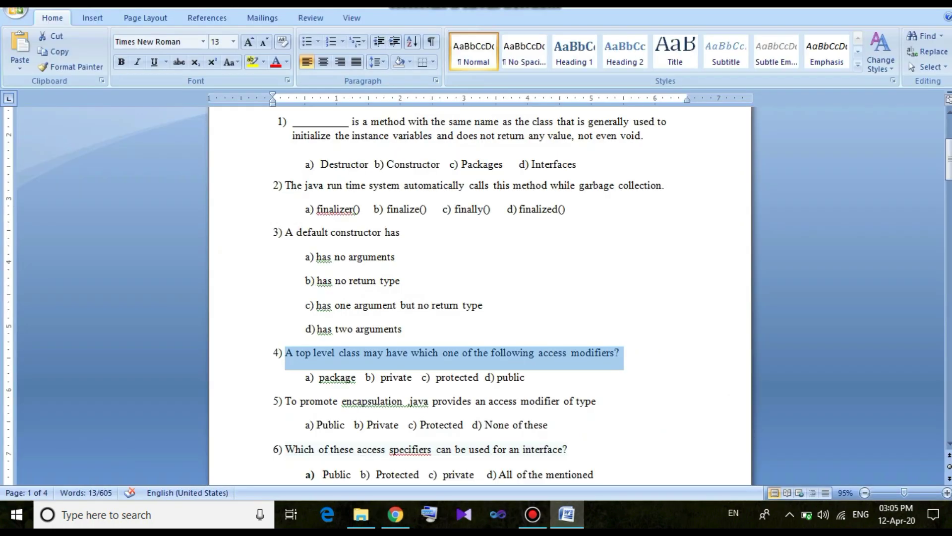
pyautogui.moveTo(355, 378); pyautogui.dragTo(319, 378)
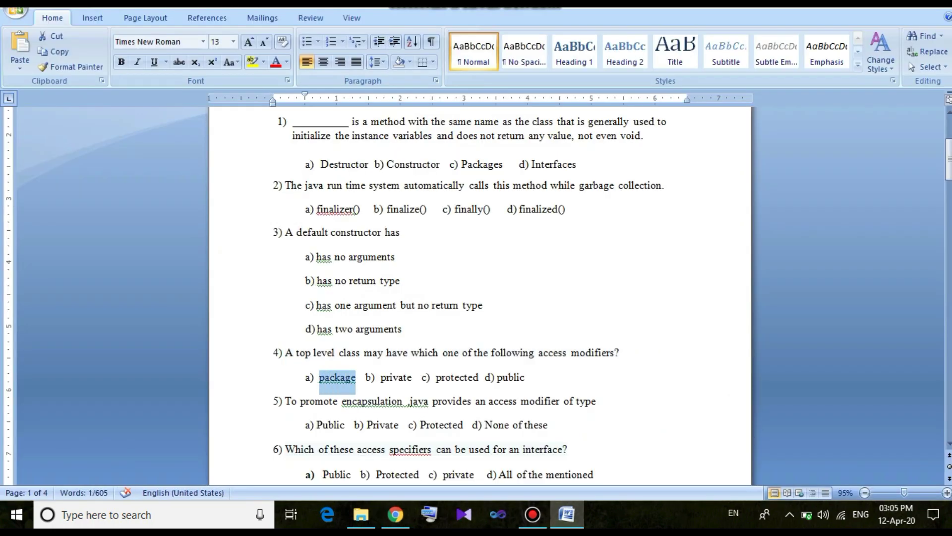
pyautogui.hotkey('ctrl', 'c')
pyautogui.click(395, 514)
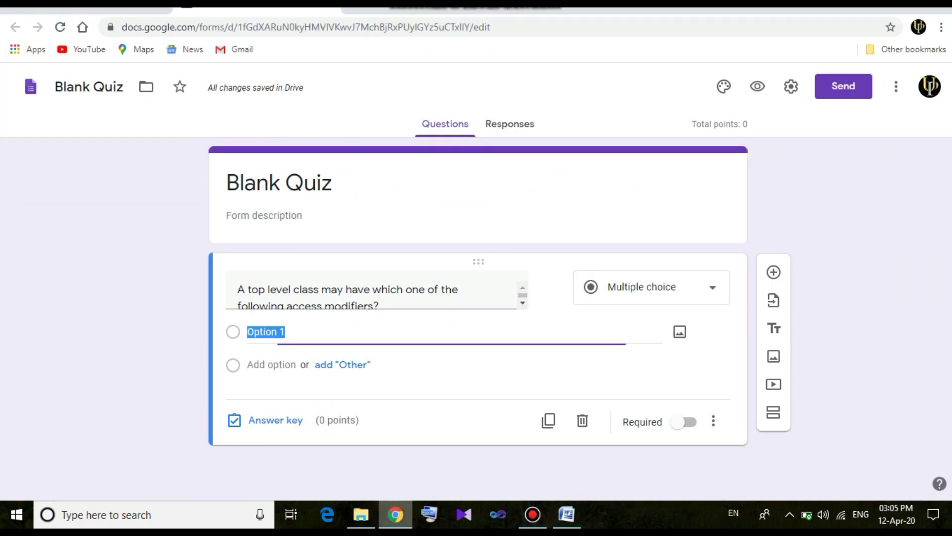
pyautogui.hotkey('ctrl', 'v')
pyautogui.press('Return')
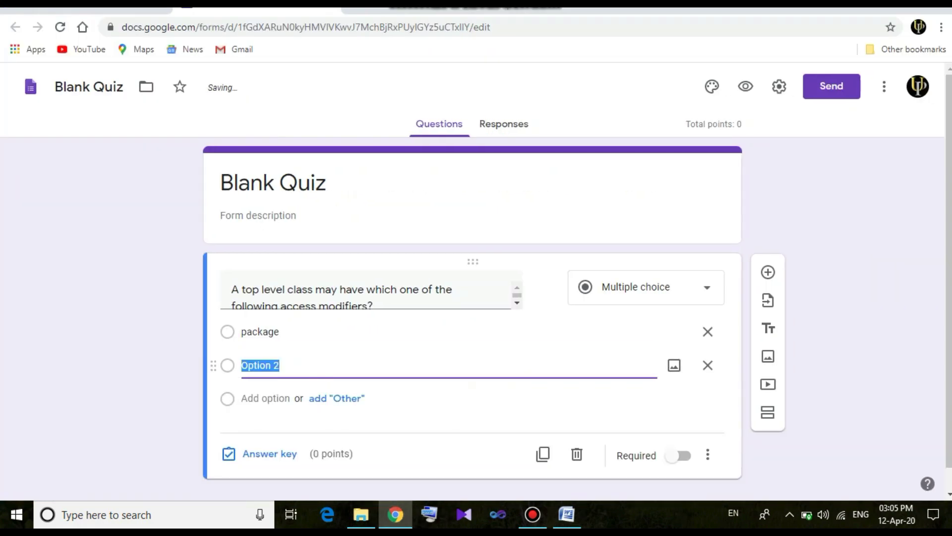
# - Add "private", "Protected" and "Public" as the second, third and fourth options of the question
pyautogui.write('private')
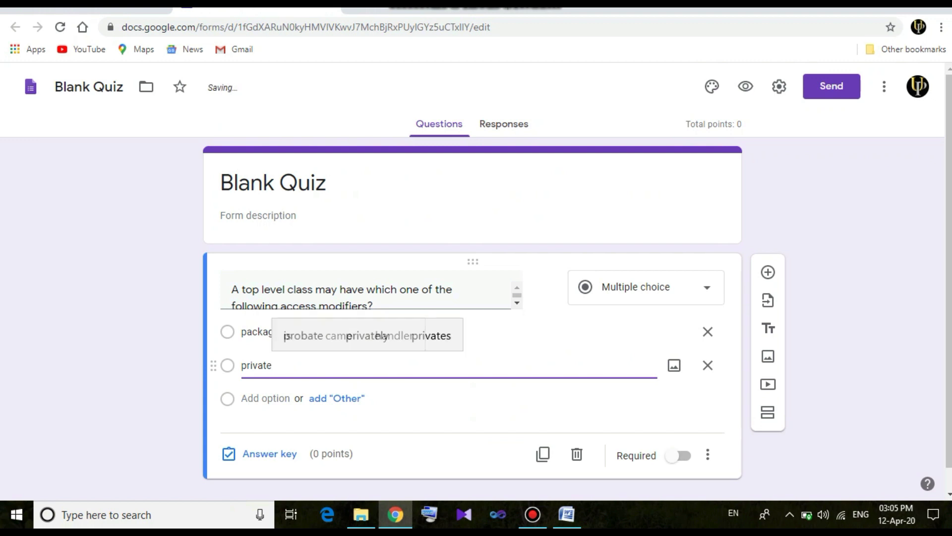
pyautogui.press('Return')
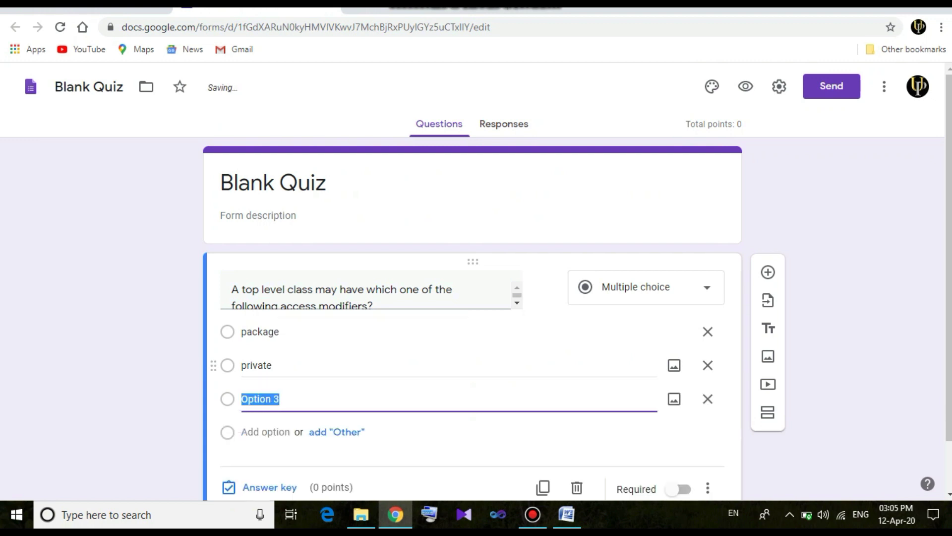
pyautogui.write('Protected')
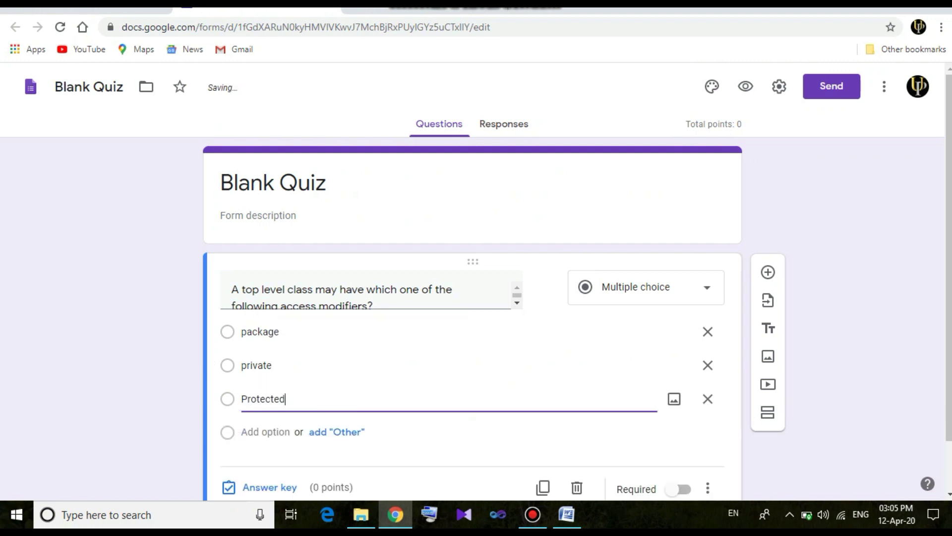
pyautogui.press('Return')
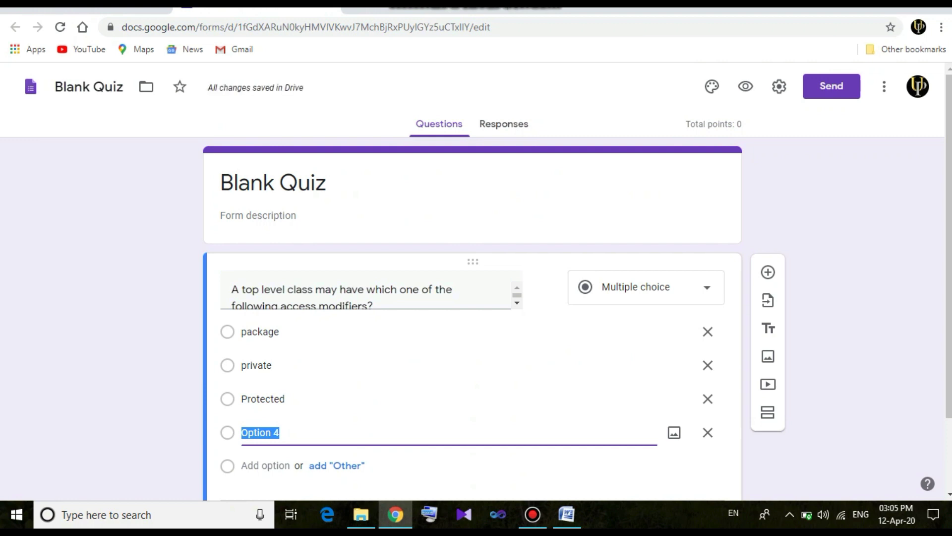
pyautogui.write('Public')
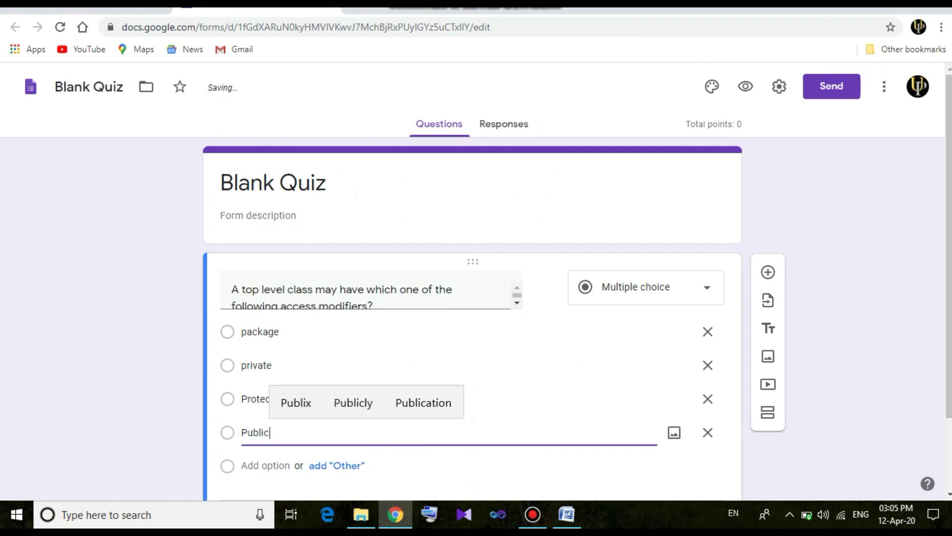
# - Examine the question types available for the first question, keeping Multiple choice
pyautogui.click(645, 287)
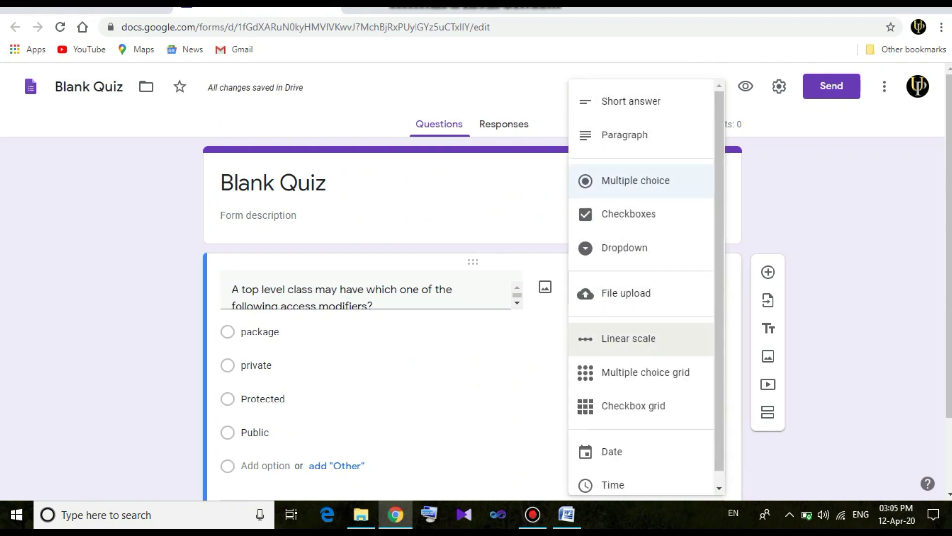
pyautogui.scroll(-1, 647, 289)
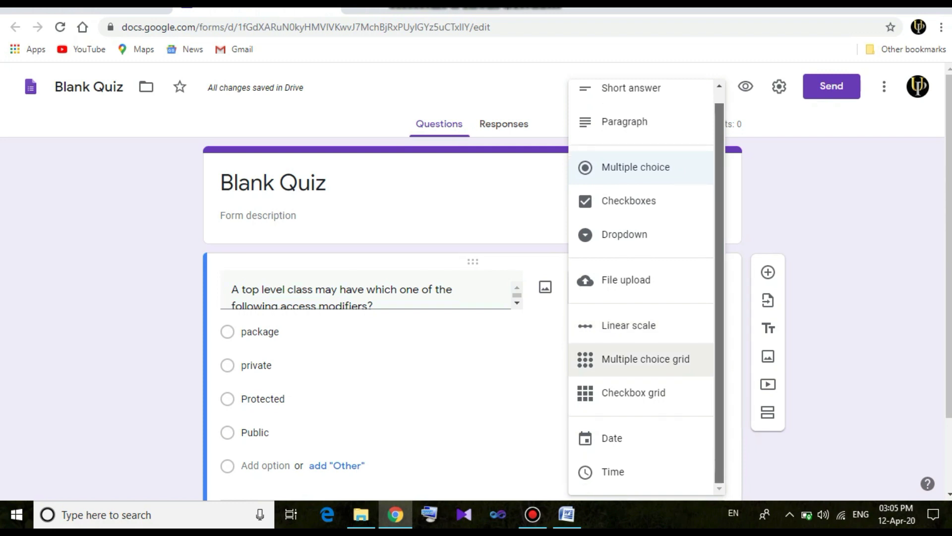
pyautogui.press('Escape')
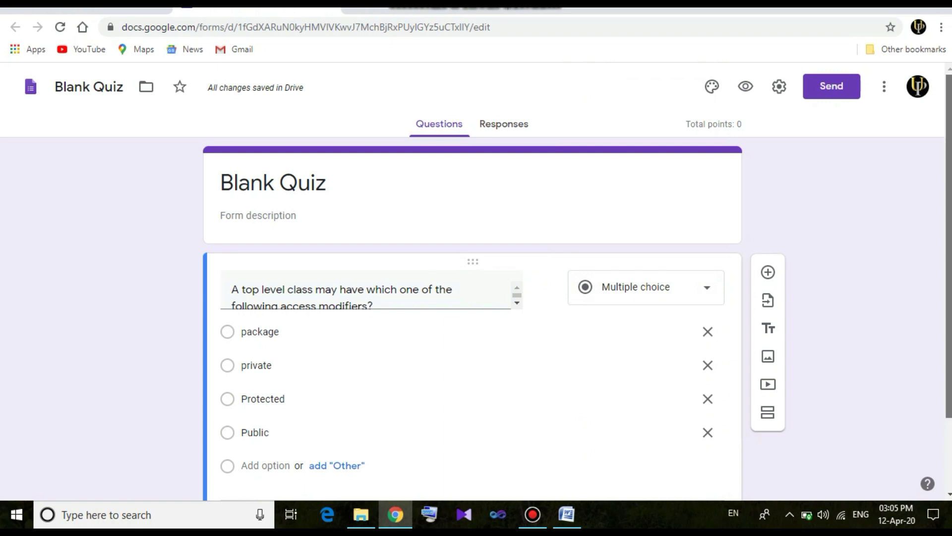
# - Add a new multiple-choice question below the access modifiers question
pyautogui.scroll(-1, 477, 282)
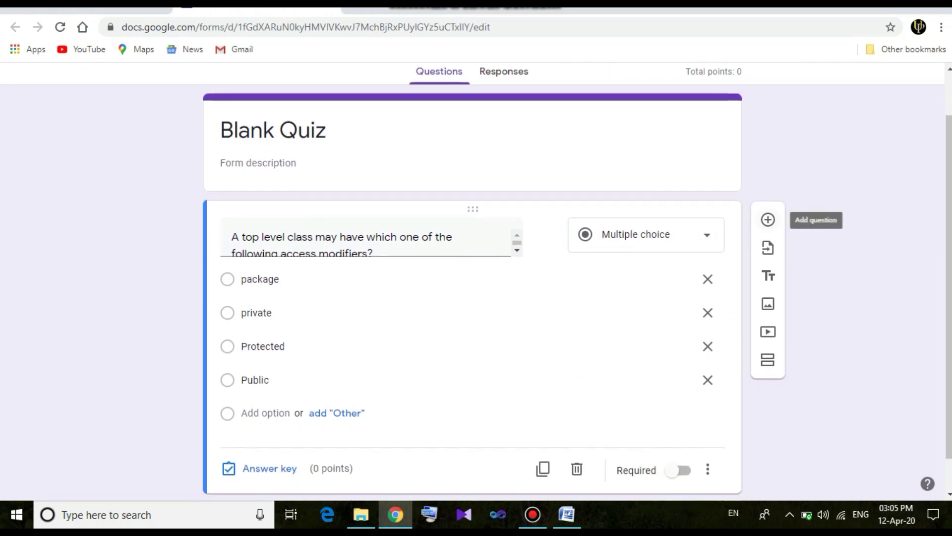
pyautogui.click(768, 219)
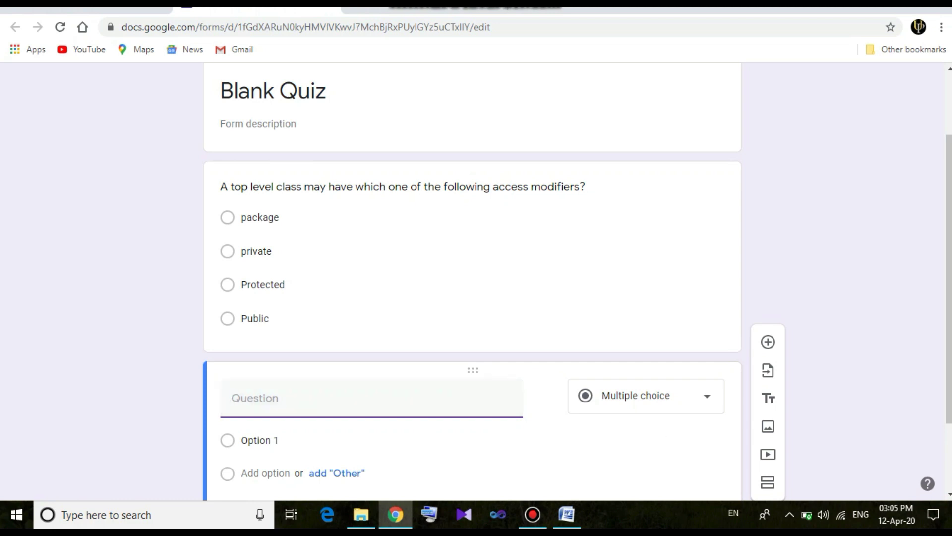
# - Copy the text of question 5 from the Word document and paste it as the new form question's text
pyautogui.click(567, 514)
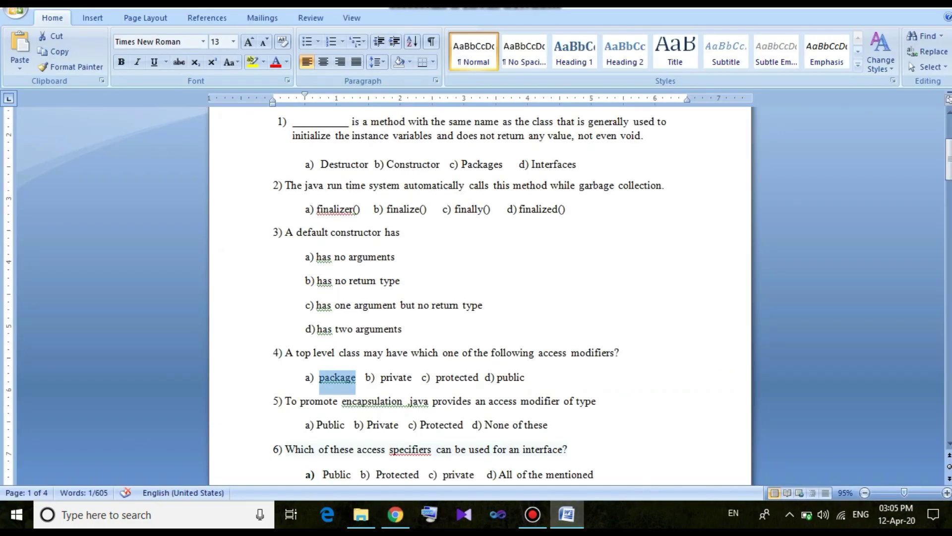
pyautogui.moveTo(595, 401); pyautogui.dragTo(285, 400)
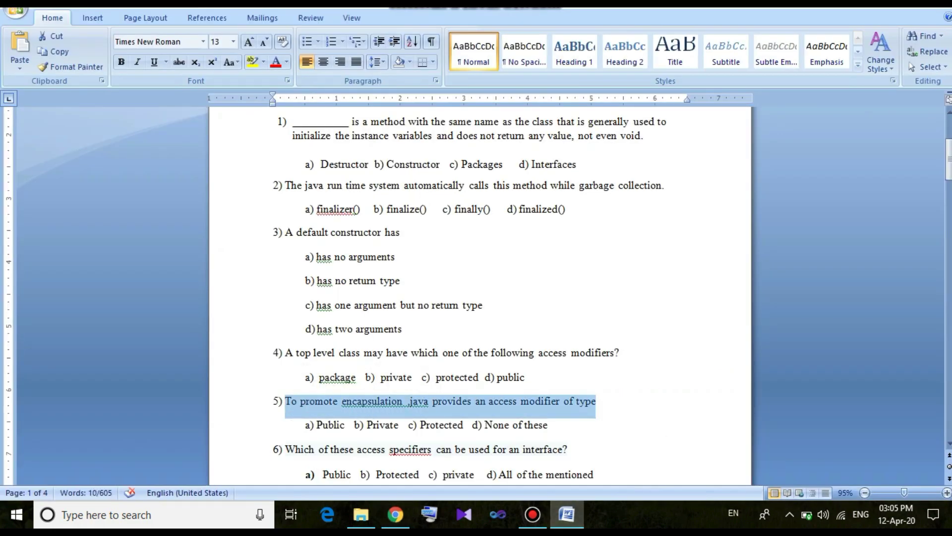
pyautogui.hotkey('ctrl', 'c')
pyautogui.hotkey('alt', 'Tab')
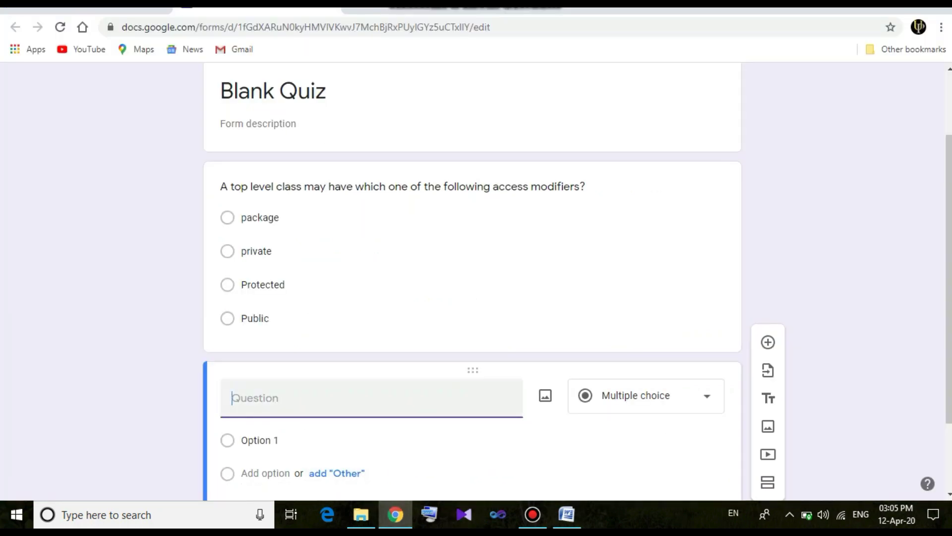
pyautogui.hotkey('ctrl', 'v')
# - Add "Package", "Private", "Public" and "Protcted" as the four options of the encapsulation question
pyautogui.click(296, 457)
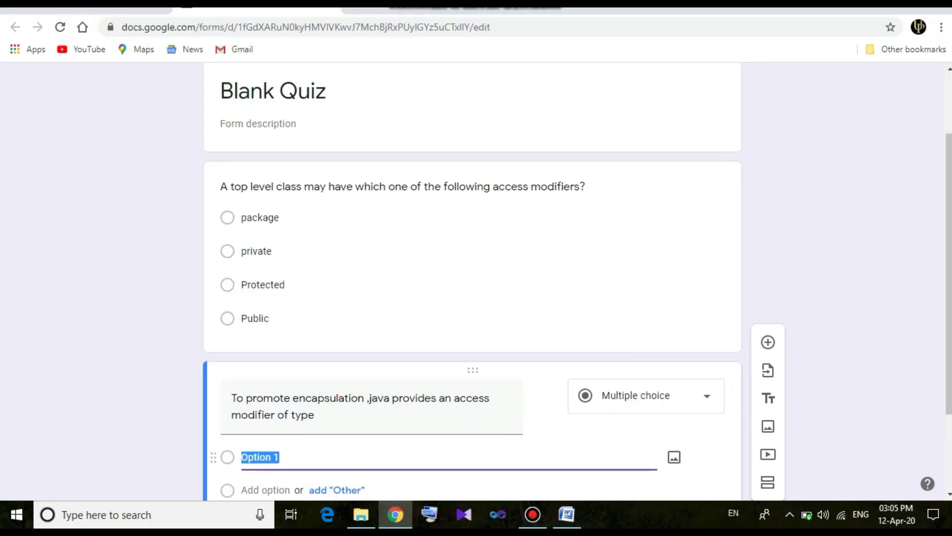
pyautogui.write('Package')
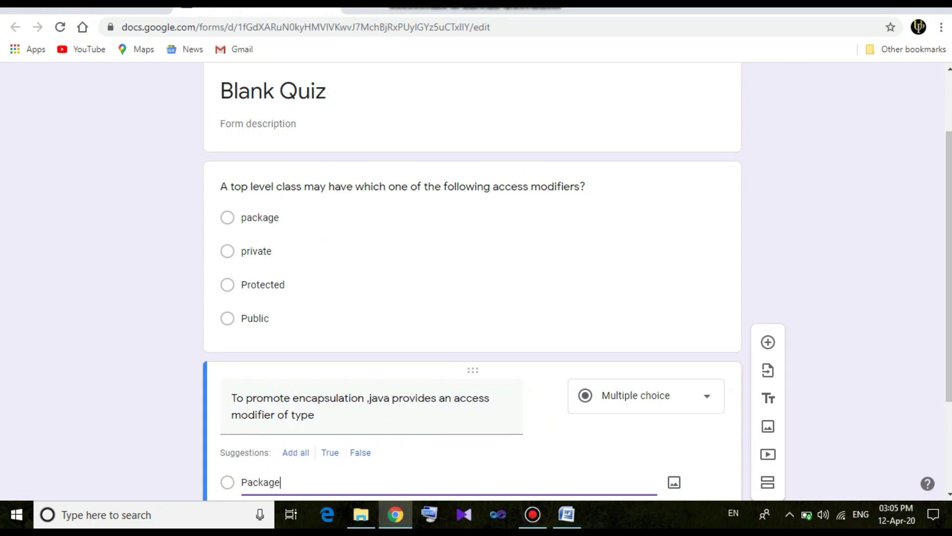
pyautogui.press('Return')
pyautogui.write('Private')
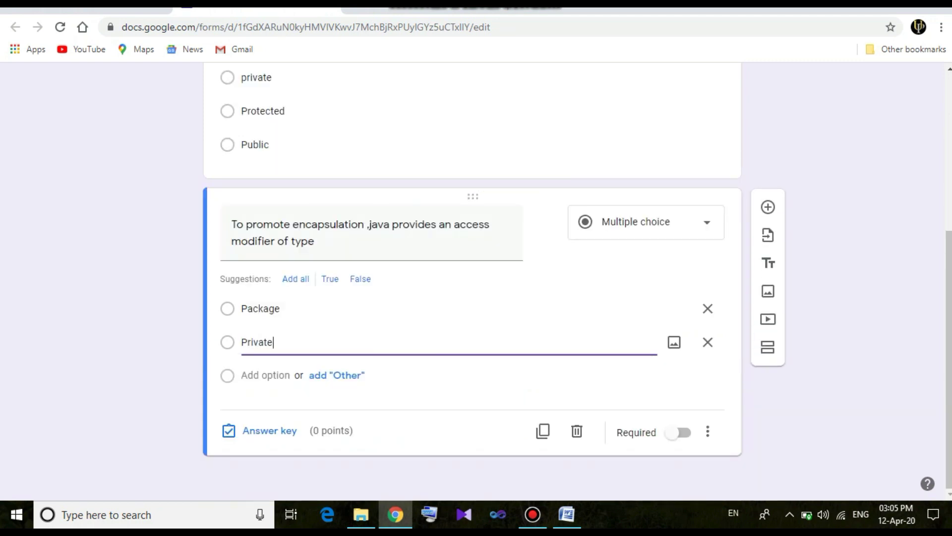
pyautogui.press('Return')
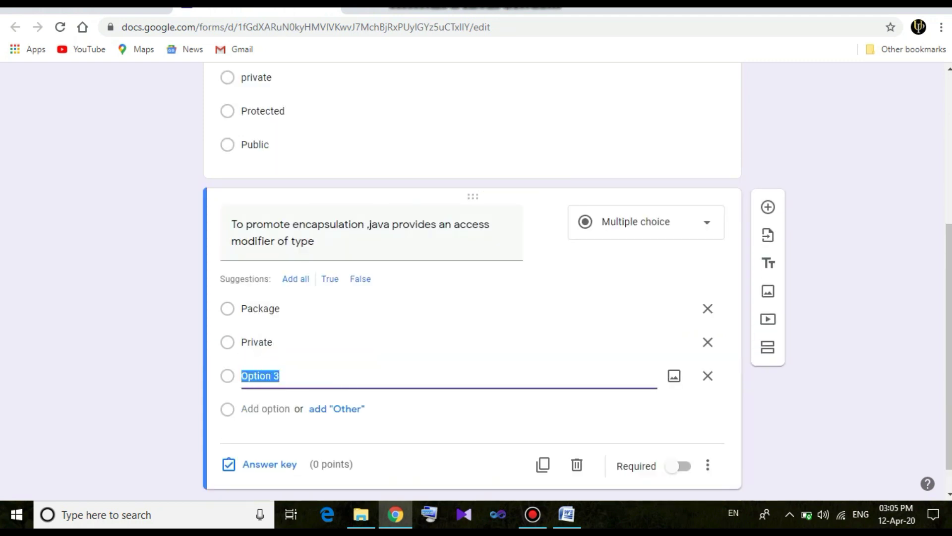
pyautogui.write('Public')
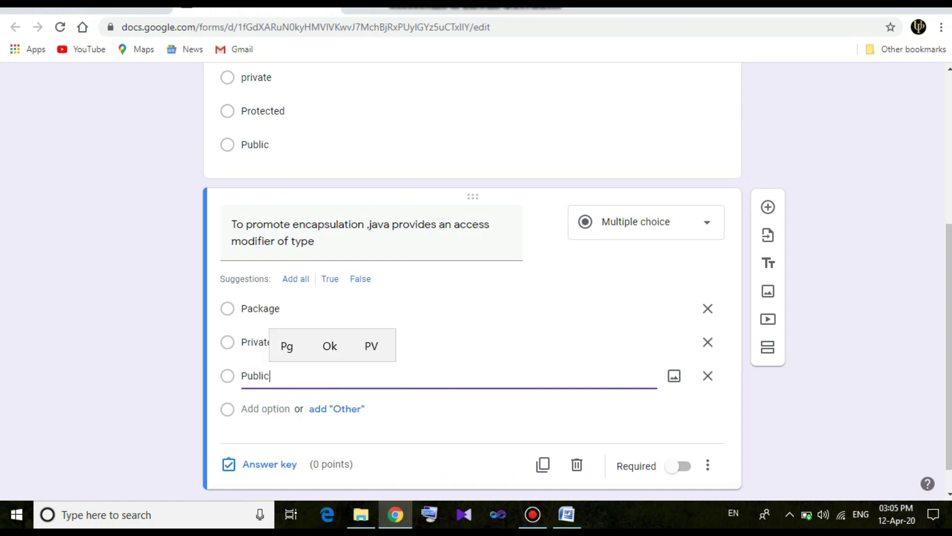
pyautogui.press('Return')
pyautogui.write('P')
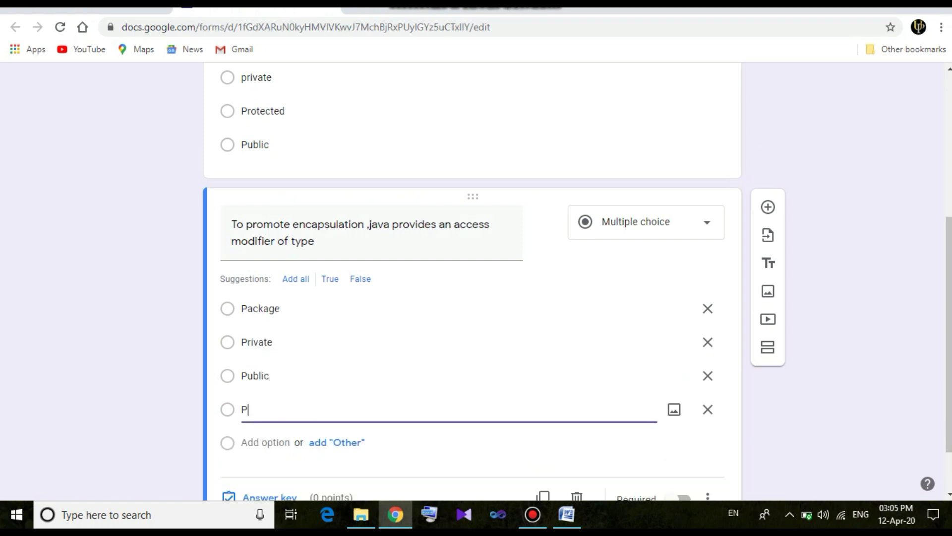
pyautogui.write('rotcted')
pyautogui.press('Return')
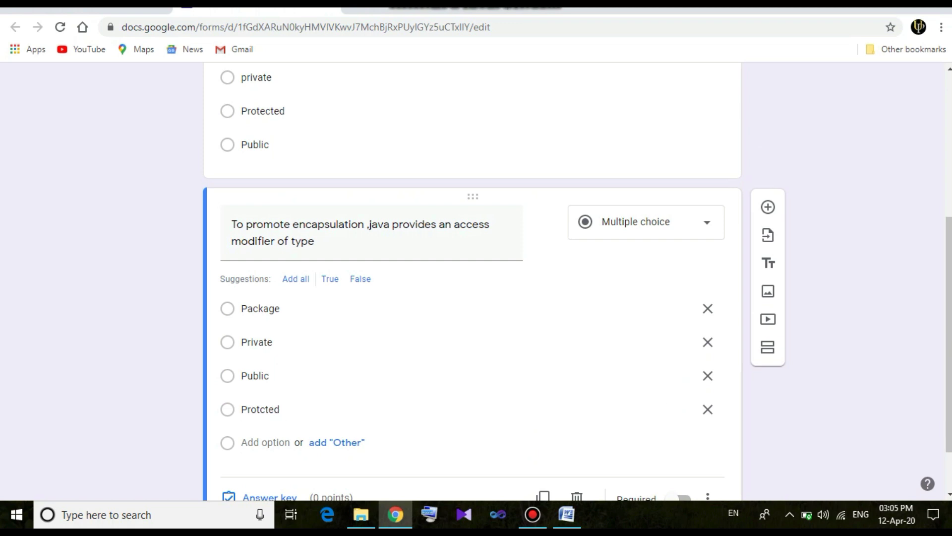
# - Set Private as the encapsulation question's correct answer, worth 1 point, and make the question required
pyautogui.scroll(3, 476, 281)
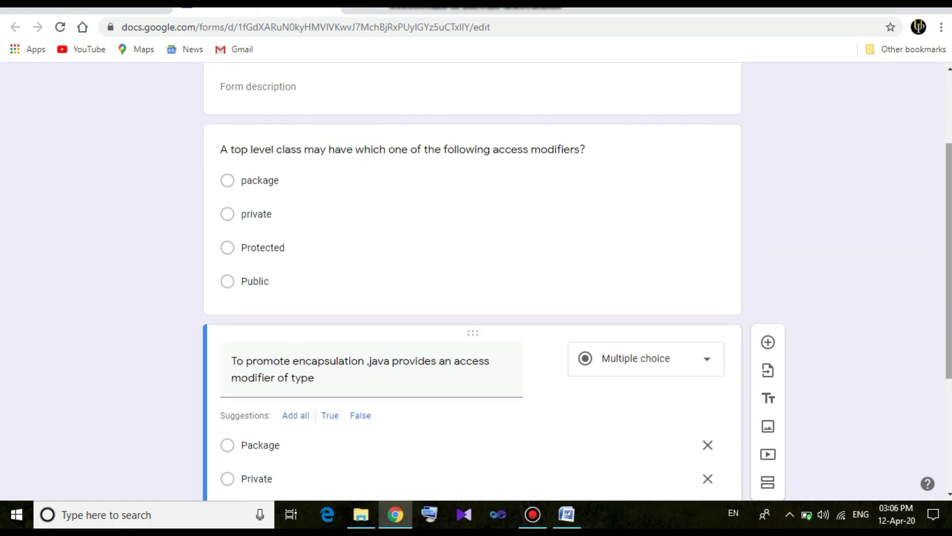
pyautogui.scroll(-4, 476, 281)
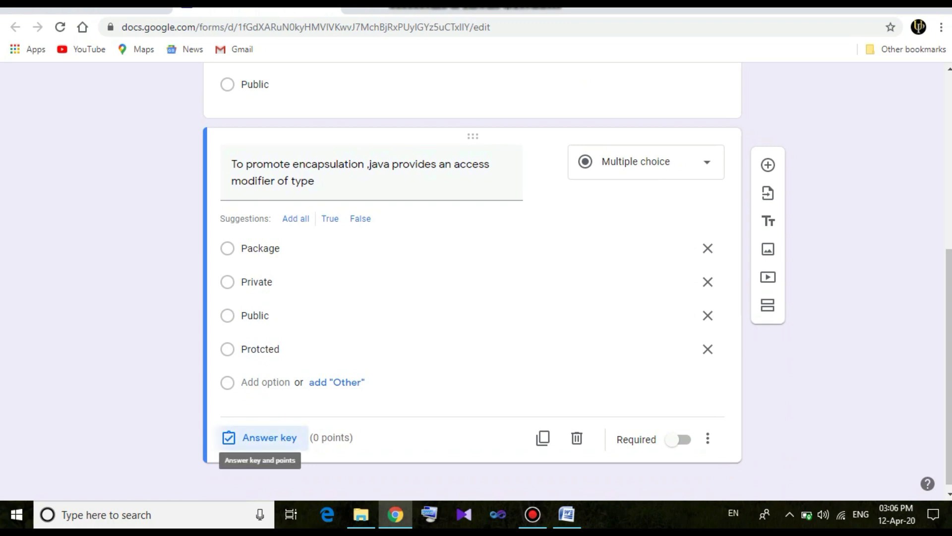
pyautogui.click(263, 437)
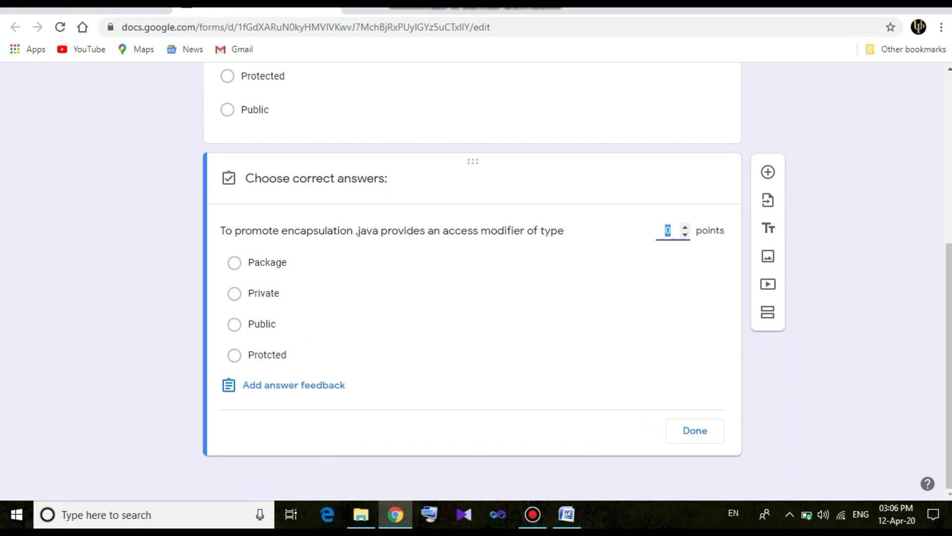
pyautogui.click(234, 293)
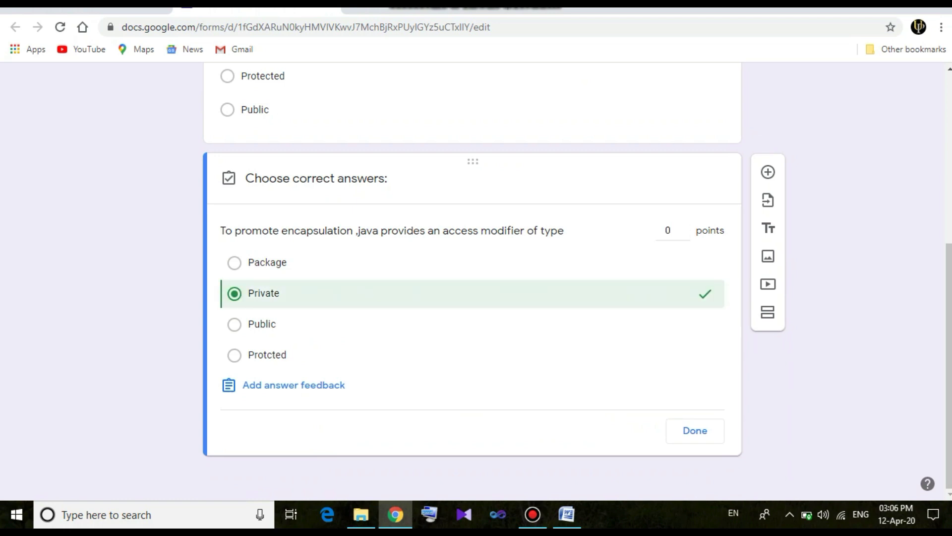
pyautogui.click(685, 227)
pyautogui.click(694, 430)
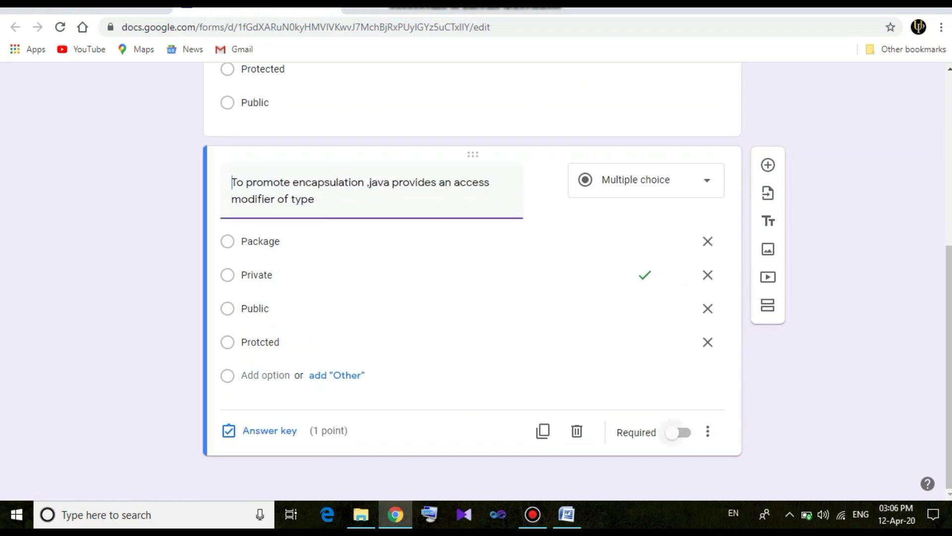
pyautogui.click(683, 432)
# - Set Public as the access modifiers question's correct answer, worth 1 point, and make the question required
pyautogui.scroll(4, 471, 282)
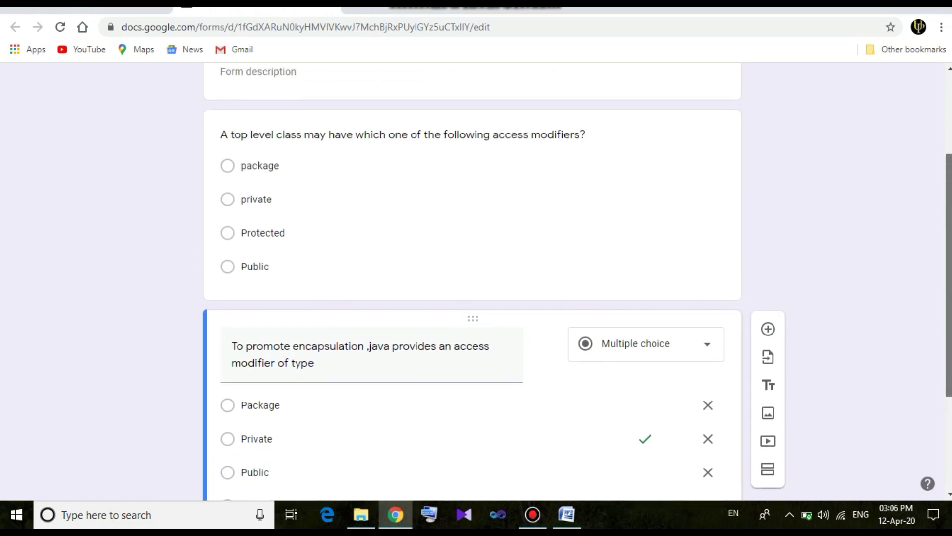
pyautogui.click(262, 244)
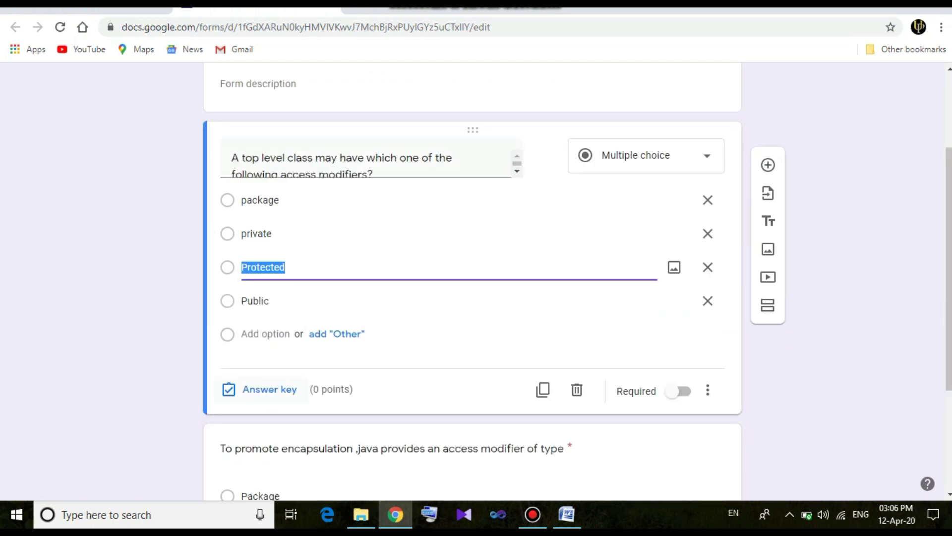
pyautogui.click(269, 389)
pyautogui.click(263, 389)
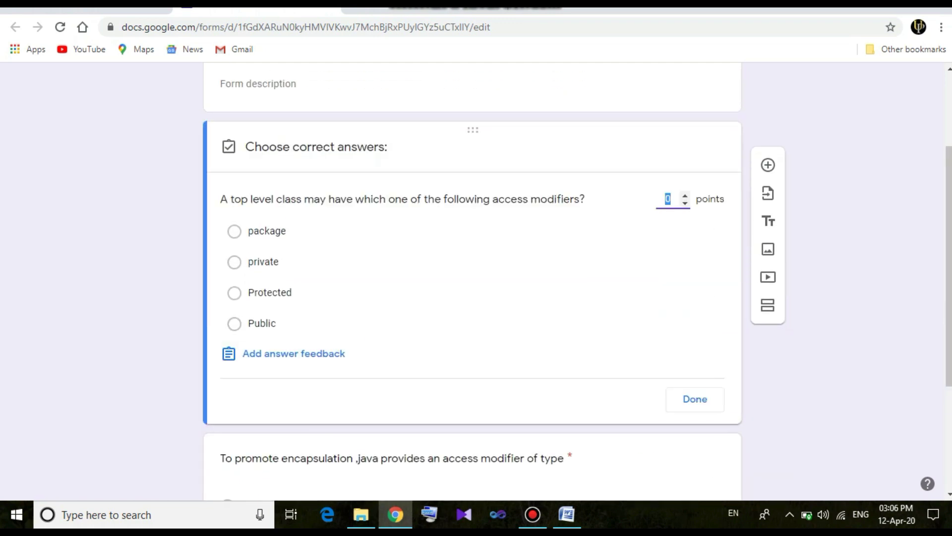
pyautogui.click(234, 323)
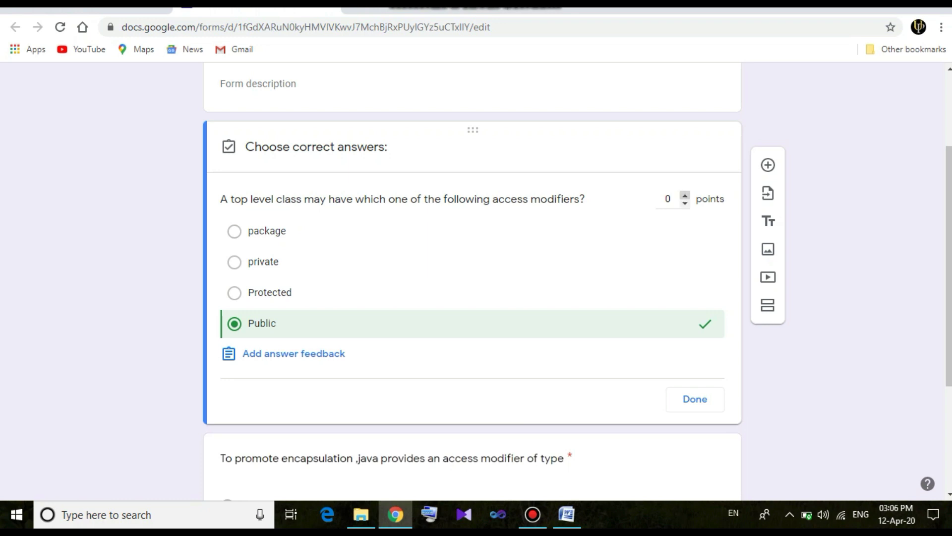
pyautogui.click(685, 195)
pyautogui.click(695, 398)
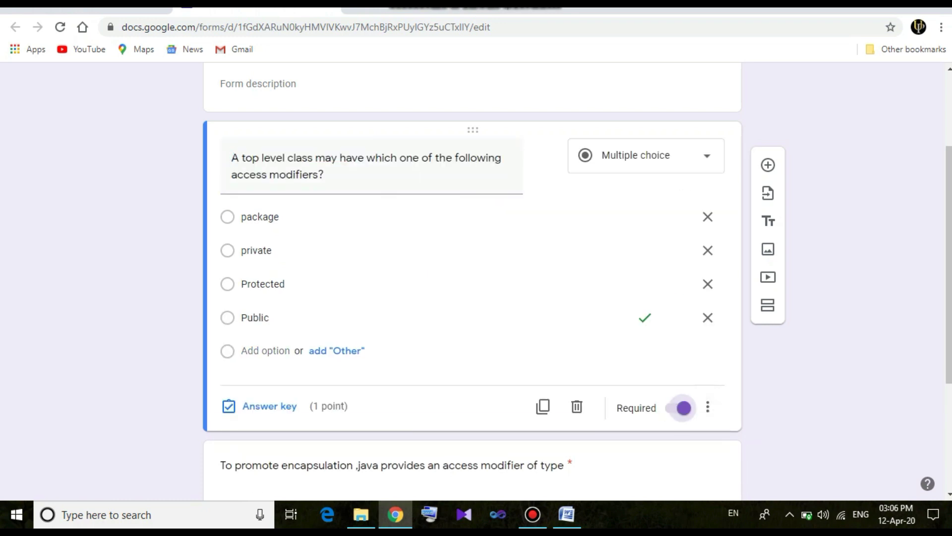
# - Set the form to collect email addresses, limit respondents to 1 response and let them see summary charts and text responses
pyautogui.scroll(3, 476, 248)
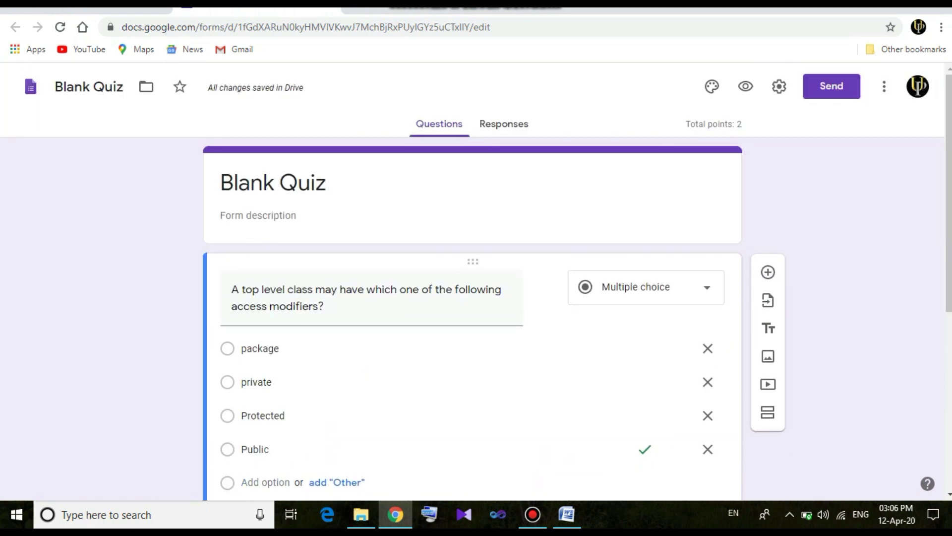
pyautogui.click(779, 86)
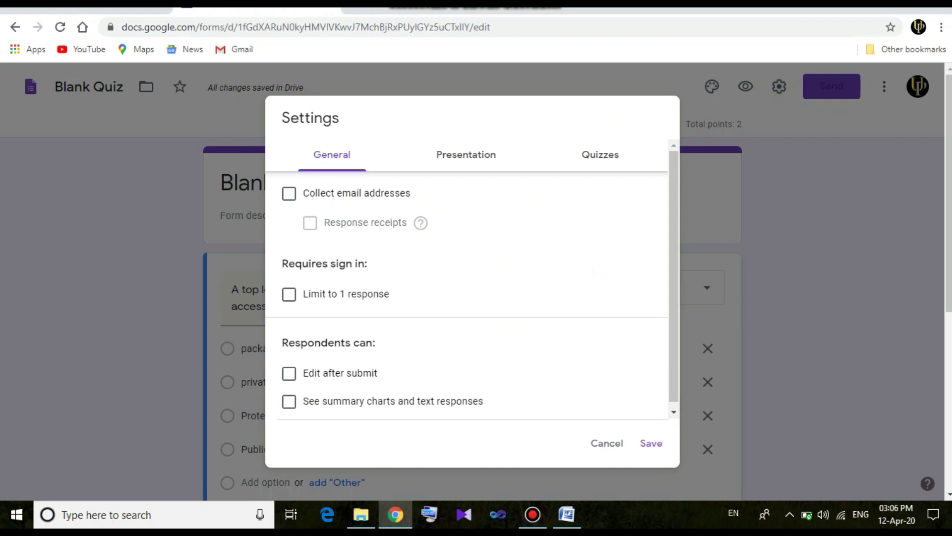
pyautogui.click(288, 193)
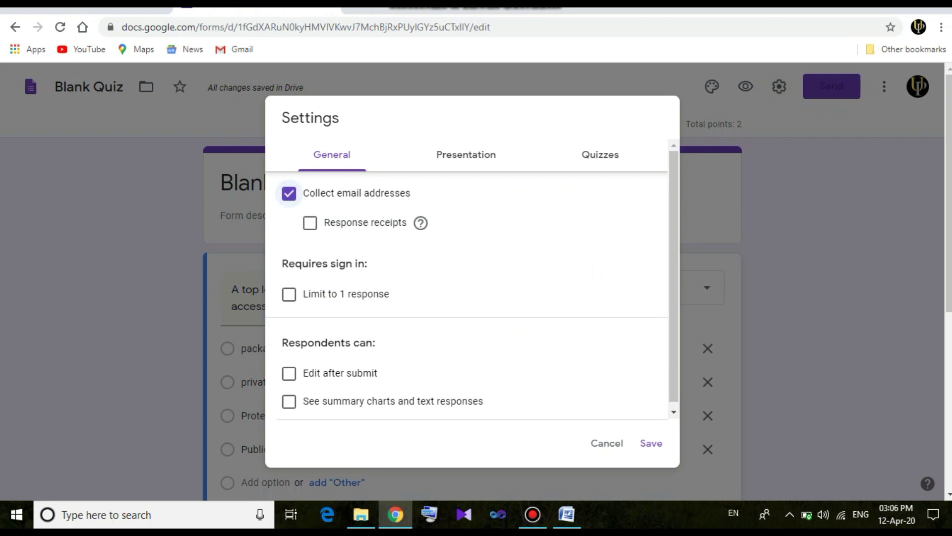
pyautogui.click(288, 293)
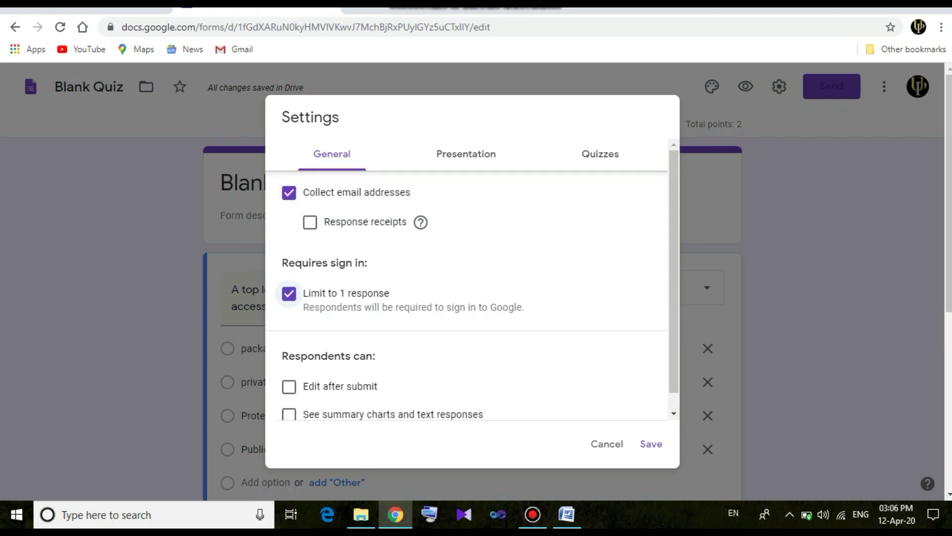
pyautogui.click(289, 414)
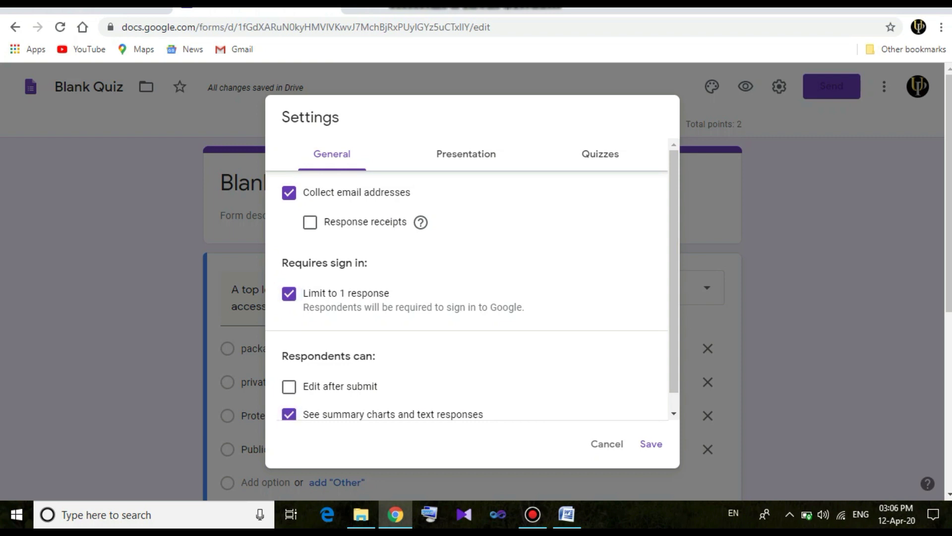
# - Set the confirmation message to "Successfully Submitted" and save the form settings, keeping the existing quiz options
pyautogui.click(465, 154)
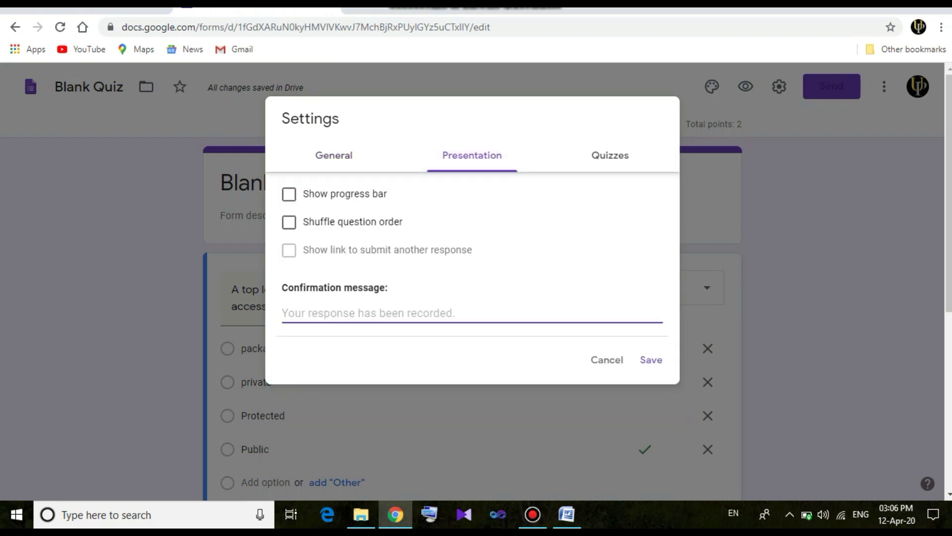
pyautogui.write('Success')
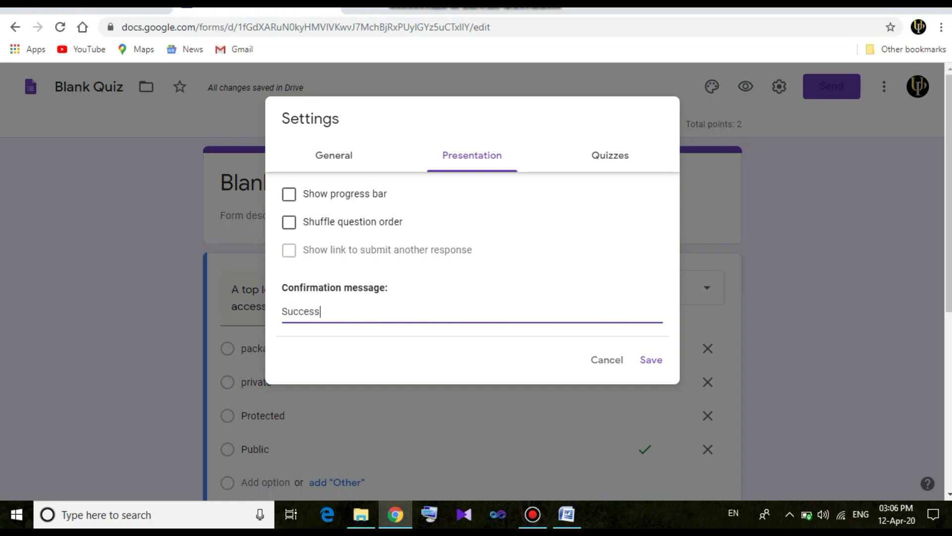
pyautogui.write('fully Submitted')
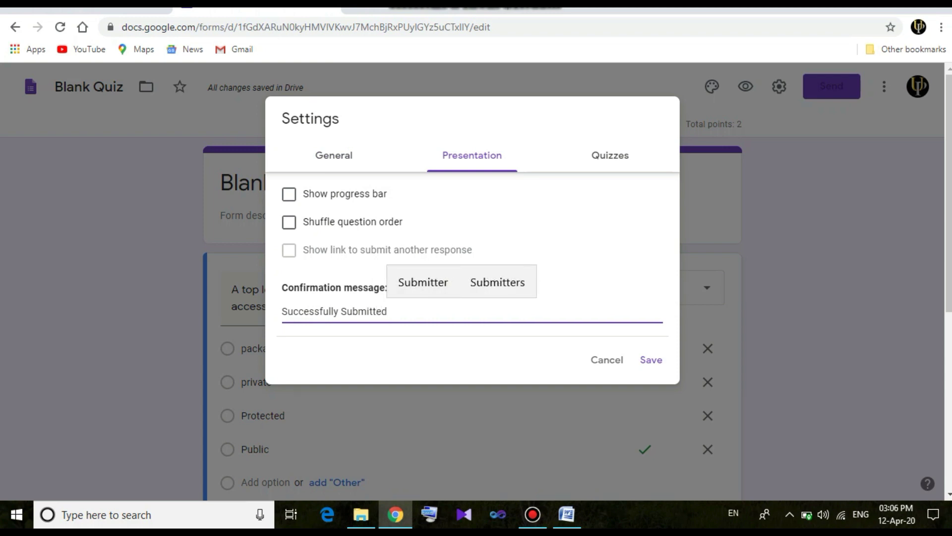
pyautogui.click(609, 155)
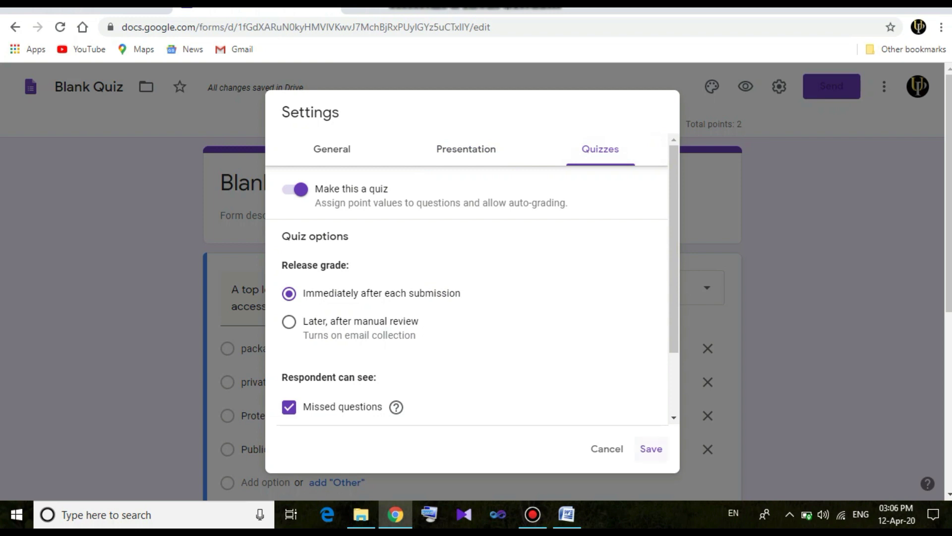
pyautogui.click(651, 449)
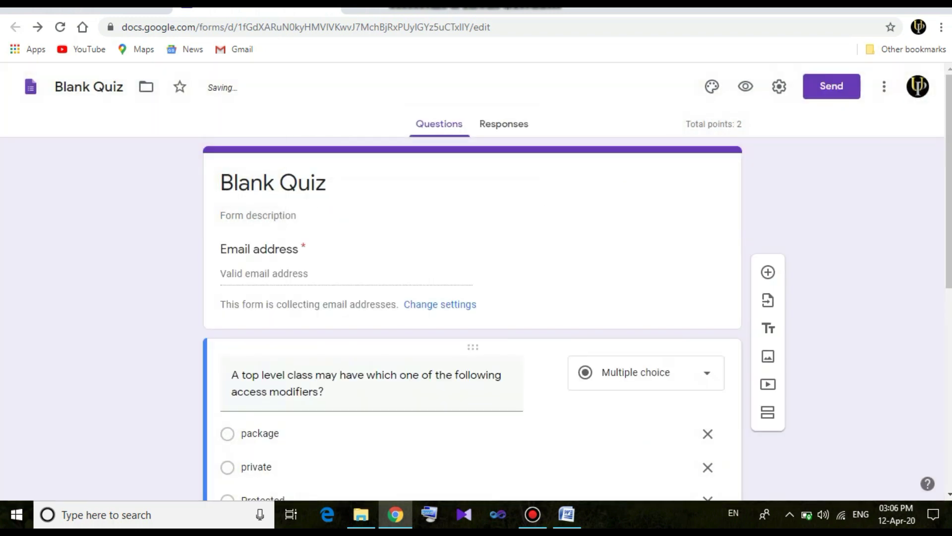
# - Check the Quiz 1 assignment in Google Classroom, then return to the form and view its responses
pyautogui.click(87, 10)
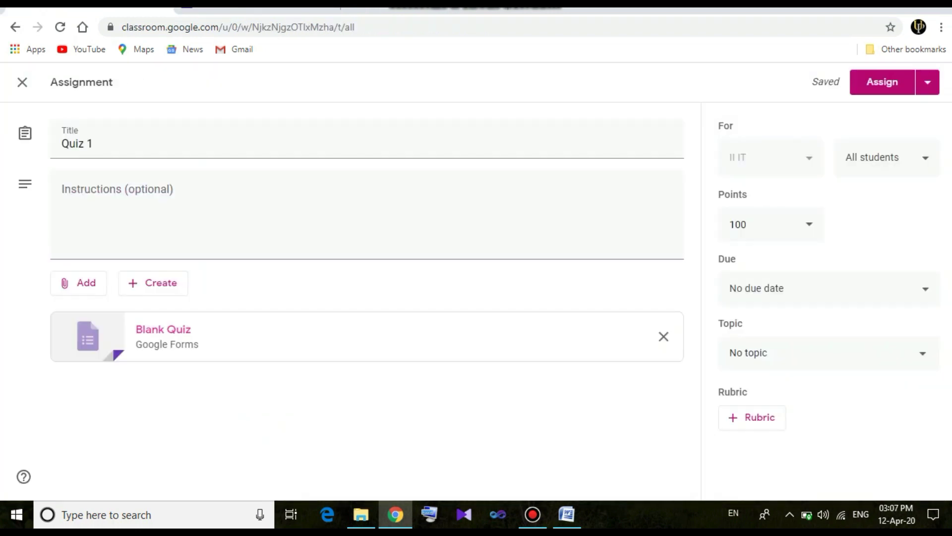
pyautogui.hotkey('ctrl', 'Tab')
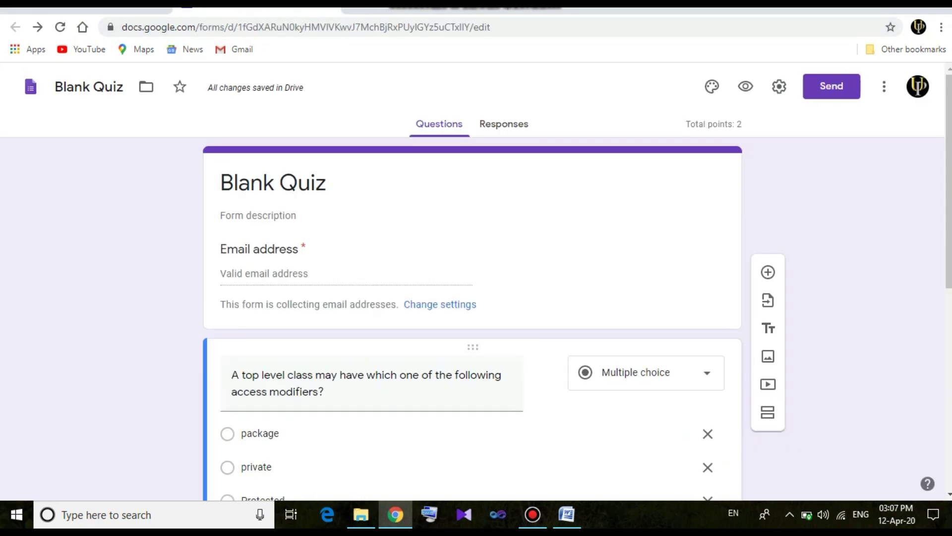
pyautogui.click(503, 123)
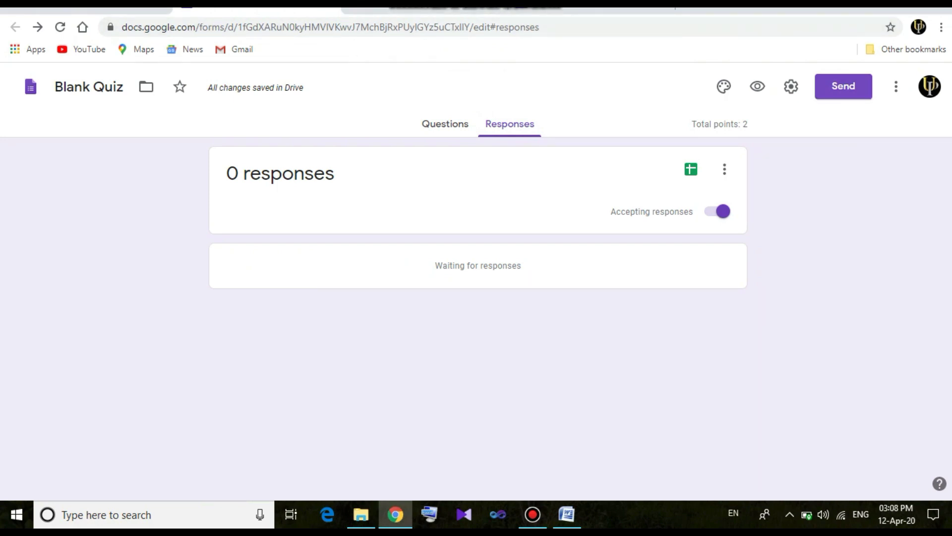
# - Copy the quiz form's shareable link from its send options, keeping email address collection on
pyautogui.click(843, 85)
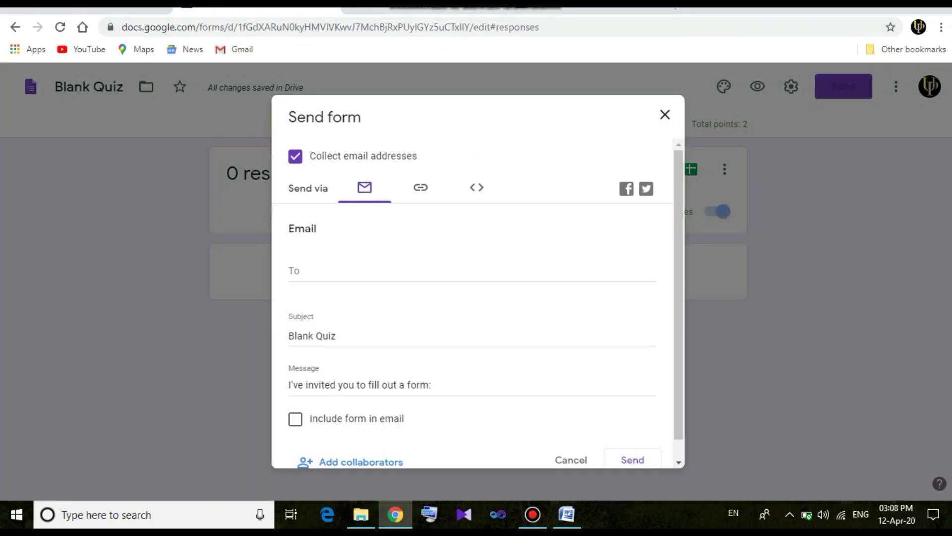
pyautogui.click(420, 187)
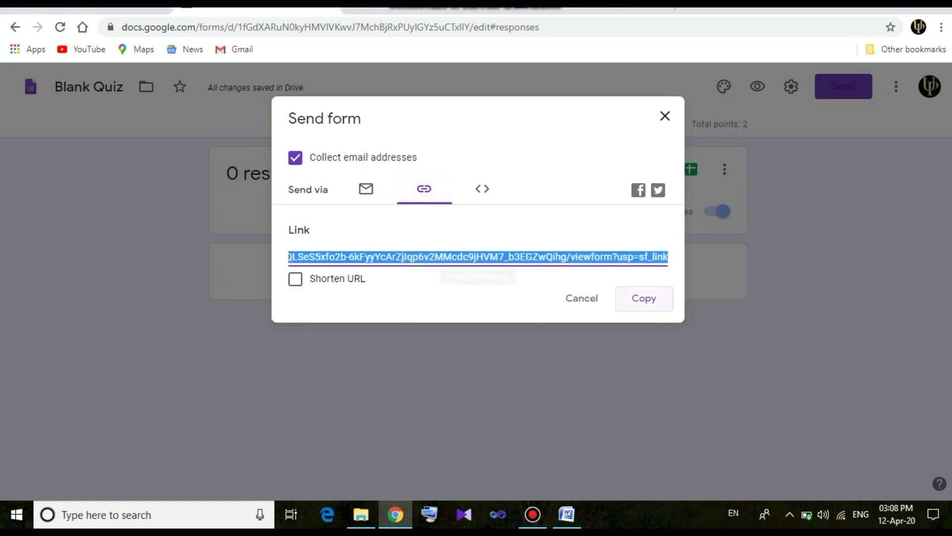
pyautogui.click(626, 293)
# - In the Google Classroom Quiz 1 assignment, attach the copied form link and remove the original Blank Quiz Google Forms attachment
pyautogui.click(85, 8)
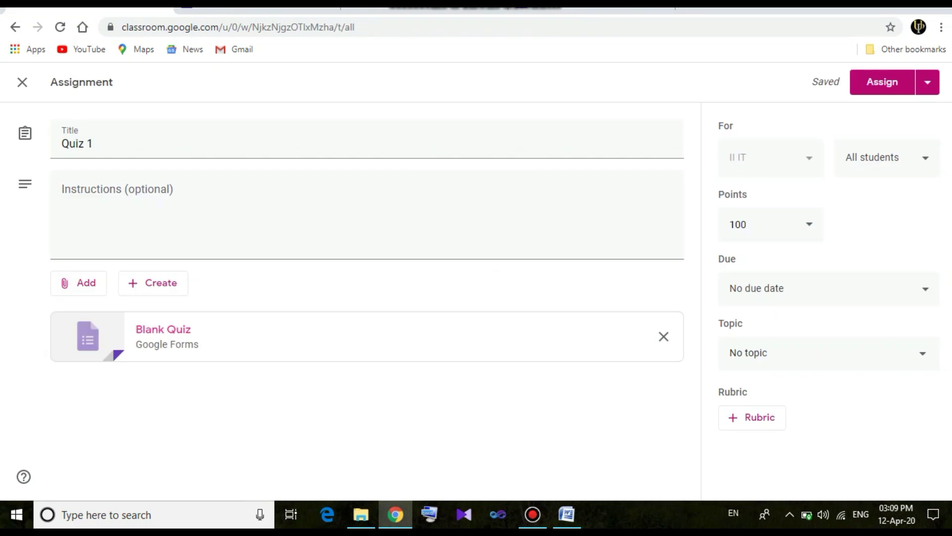
pyautogui.click(79, 282)
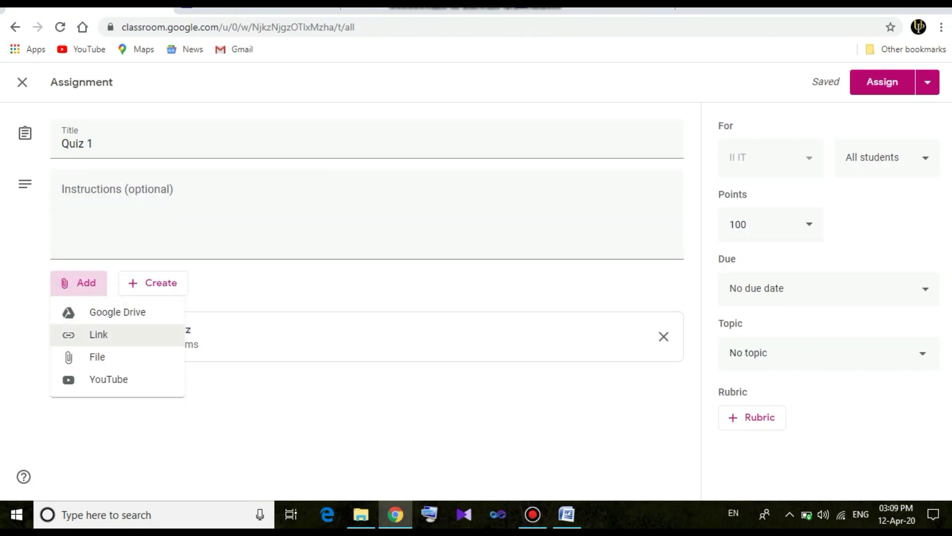
pyautogui.click(94, 333)
pyautogui.hotkey('ctrl', 'v')
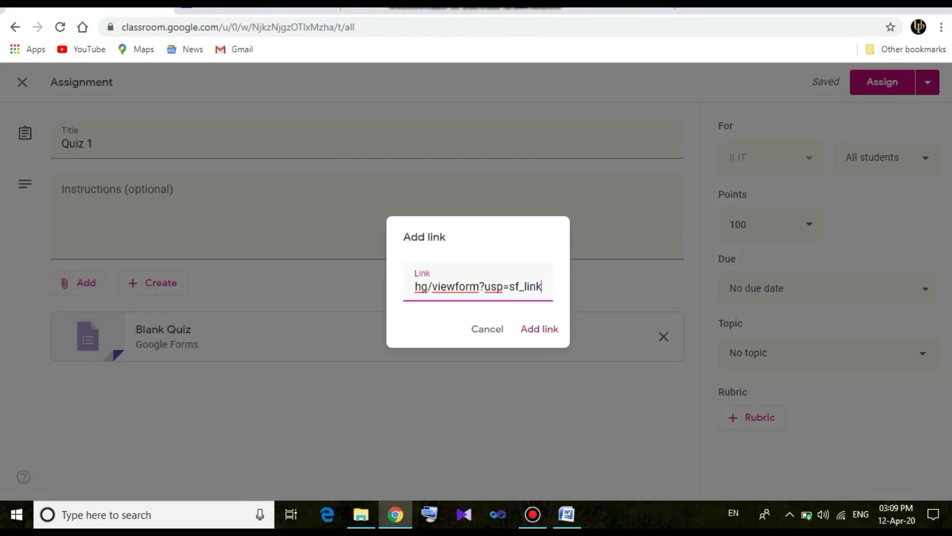
pyautogui.click(539, 329)
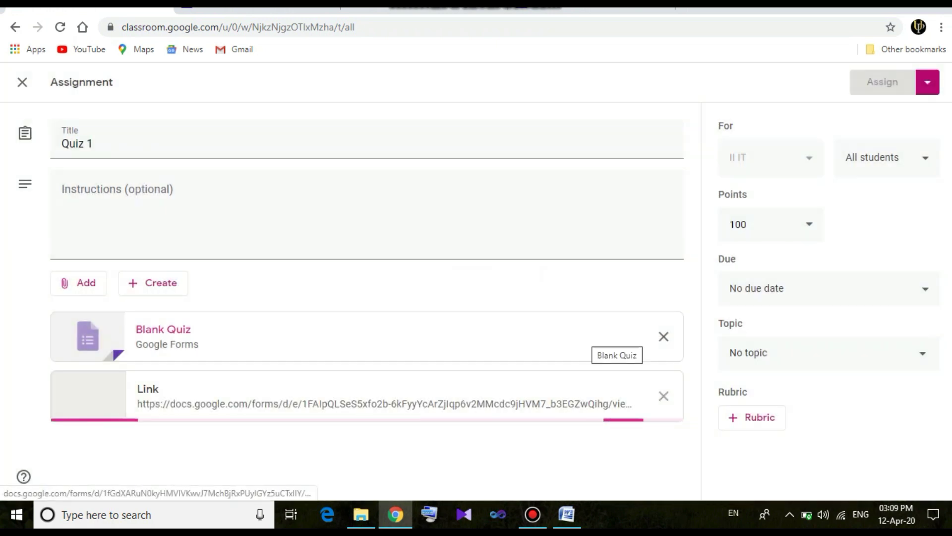
pyautogui.click(664, 337)
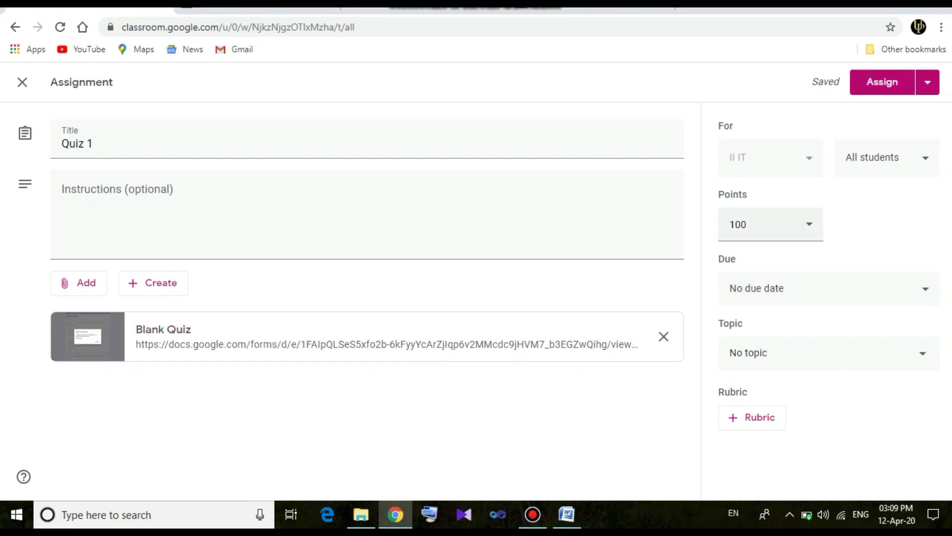
# - Set the Quiz 1 assignment to 2 points with a due date of Apr 13, 2020 at 11:59 PM
pyautogui.click(747, 225)
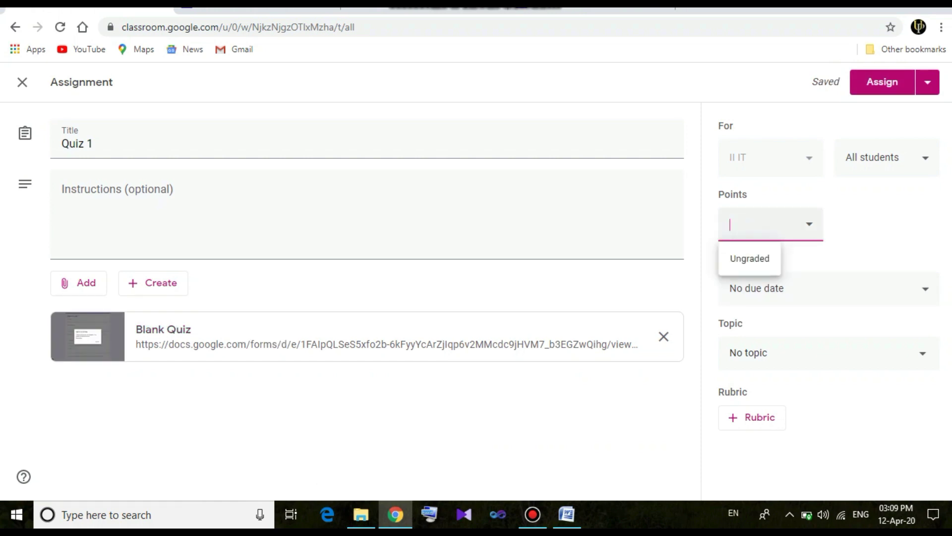
pyautogui.click(828, 288)
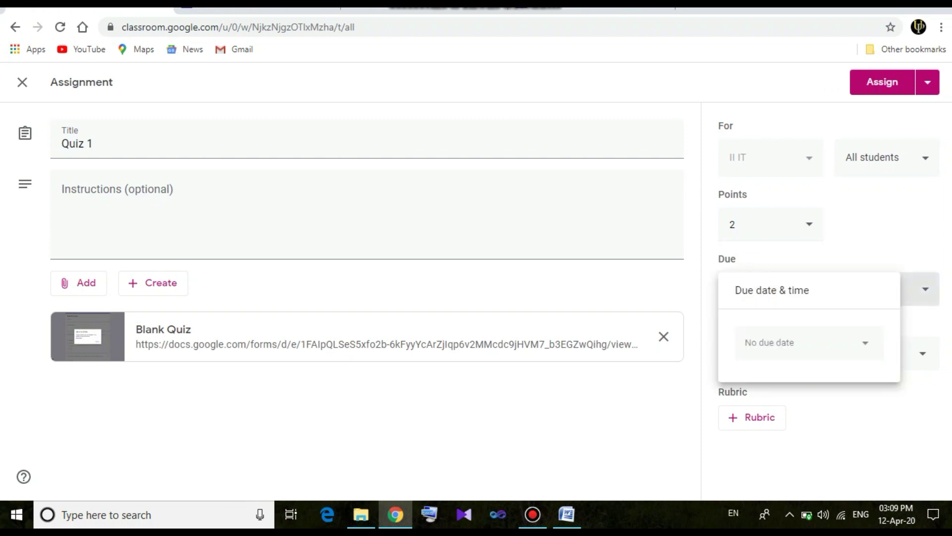
pyautogui.click(809, 343)
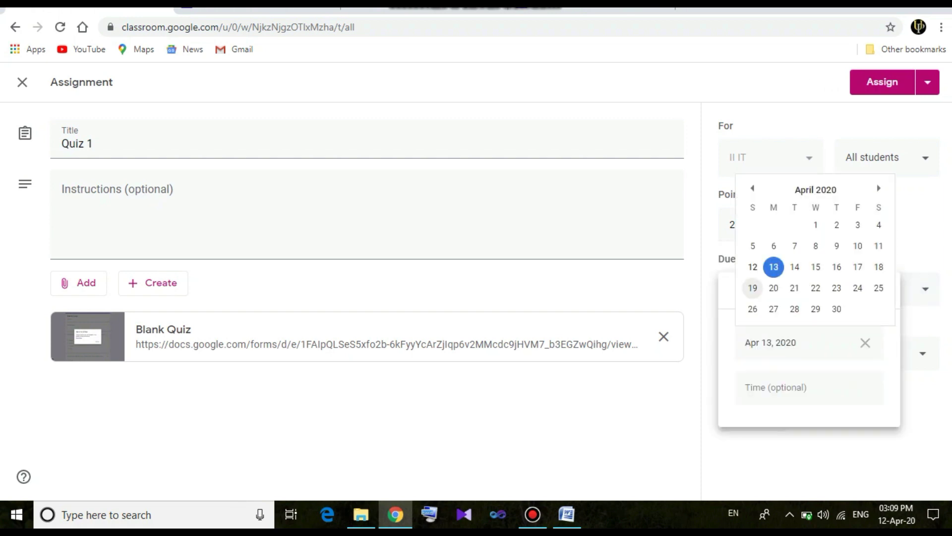
pyautogui.click(773, 267)
pyautogui.click(776, 387)
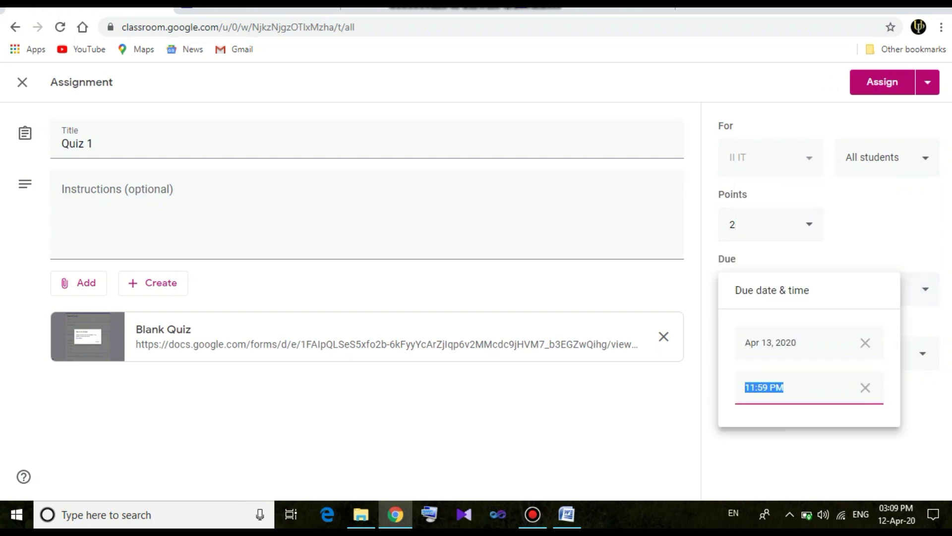
pyautogui.press('Return')
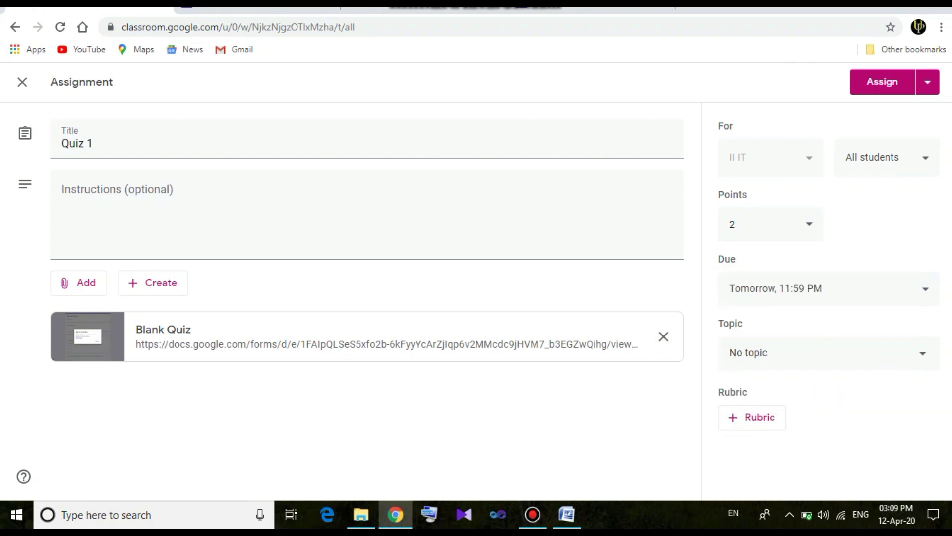
# - File the Quiz 1 assignment under the Java Programming topic and assign it to all students
pyautogui.click(923, 353)
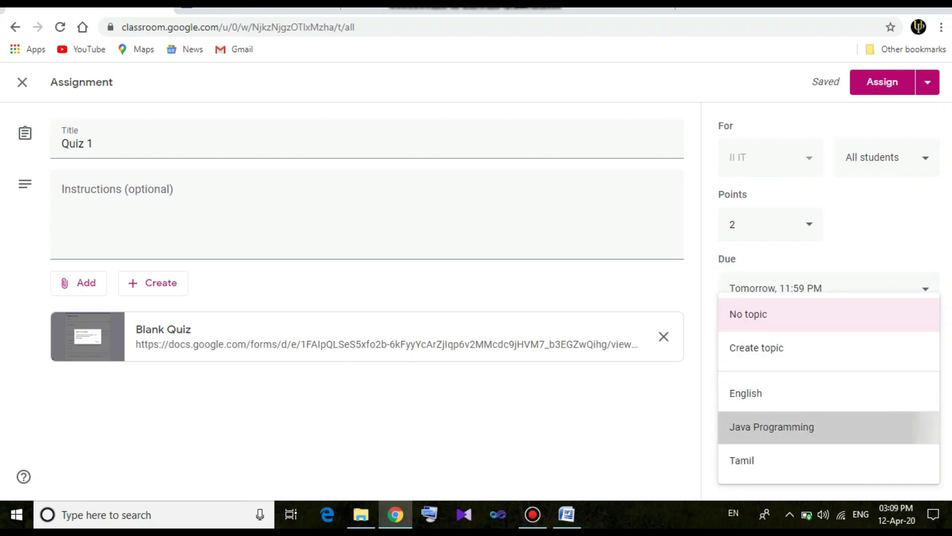
pyautogui.click(801, 426)
pyautogui.click(882, 81)
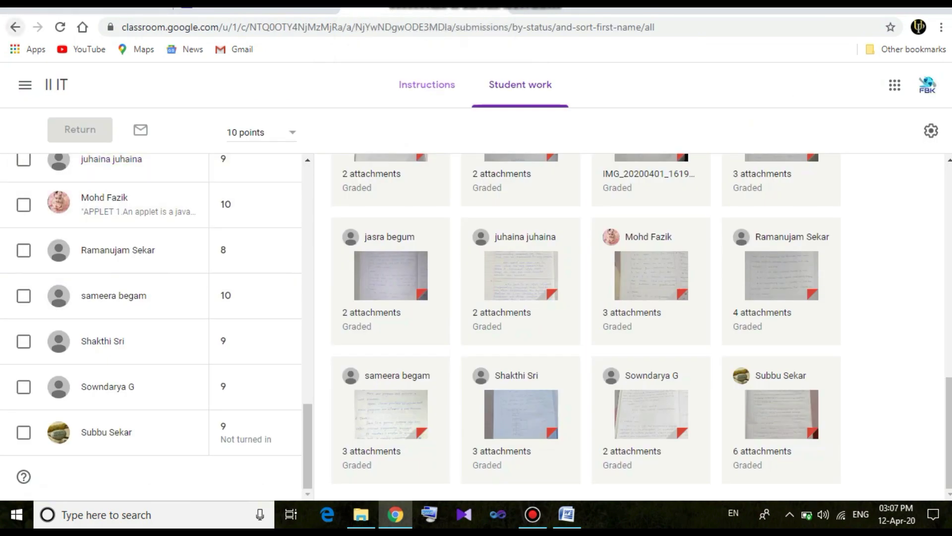
# - Return from the student work to the II IT class's classwork and open the form attached to Java Quiz 1
pyautogui.click(15, 27)
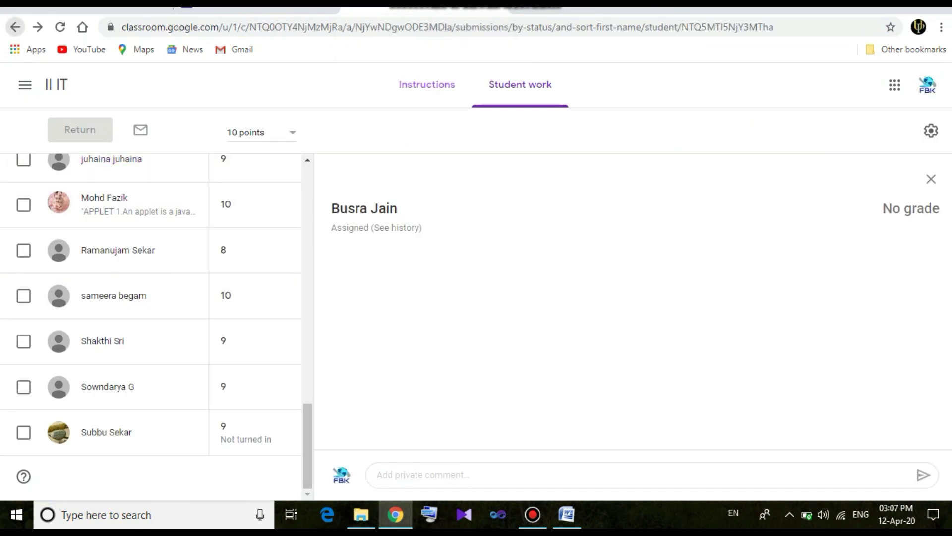
pyautogui.rightClick(15, 27)
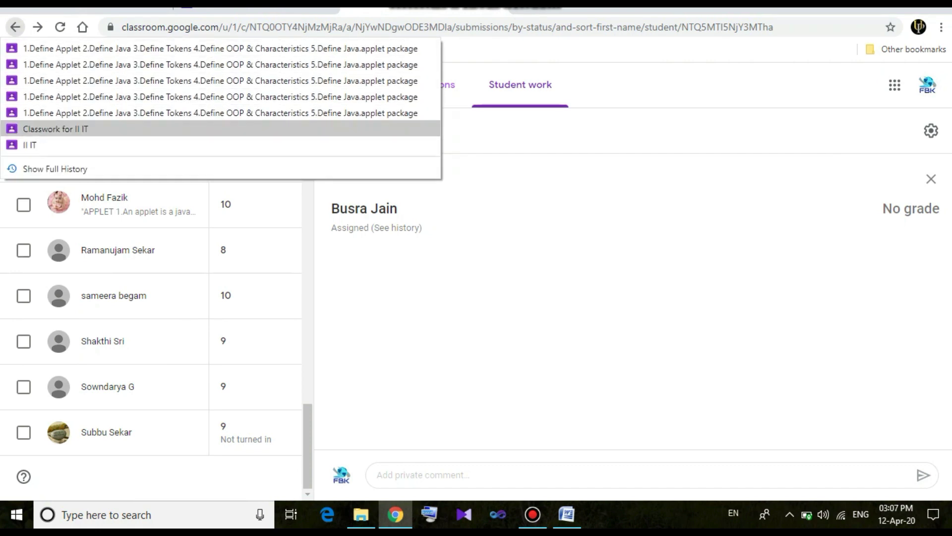
pyautogui.click(29, 143)
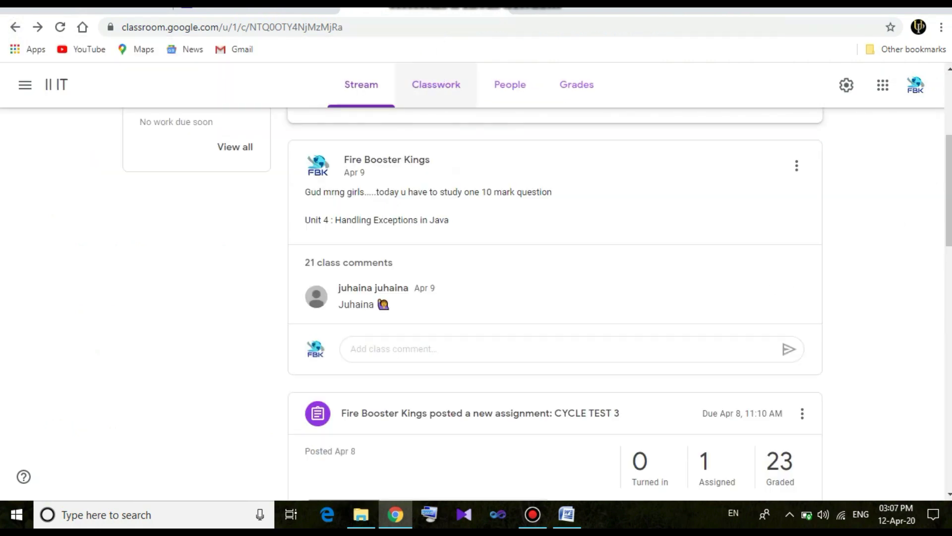
pyautogui.click(436, 85)
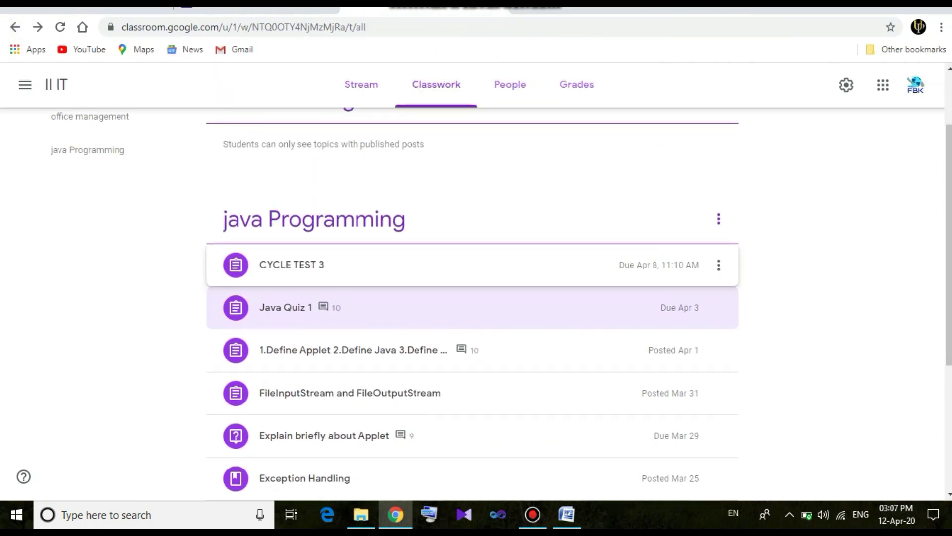
pyautogui.click(347, 308)
pyautogui.click(357, 451)
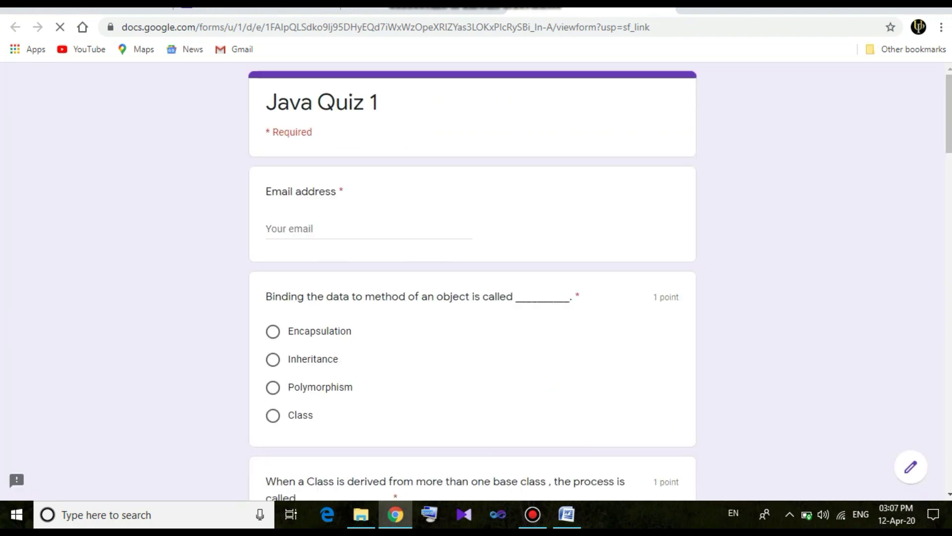
# - Look through all the multiple-choice questions of the Java Quiz 1 form, then return to its beginning
pyautogui.scroll(-12, 472, 283)
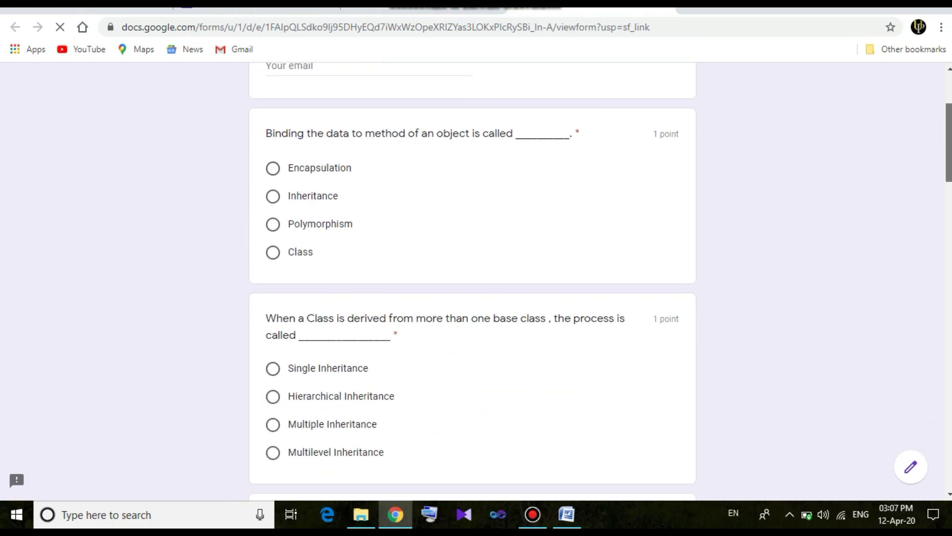
pyautogui.scroll(-8, 472, 283)
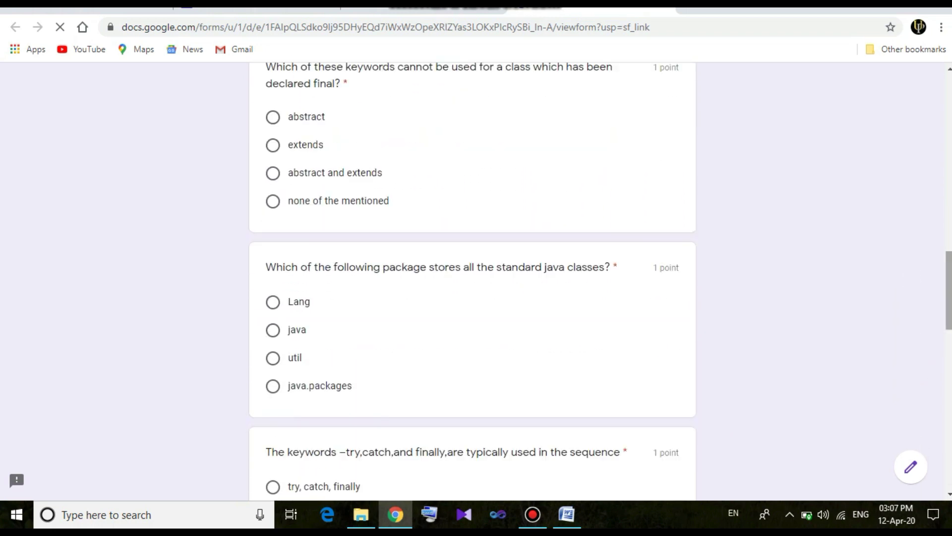
pyautogui.scroll(-7, 472, 282)
pyautogui.scroll(-8, 472, 282)
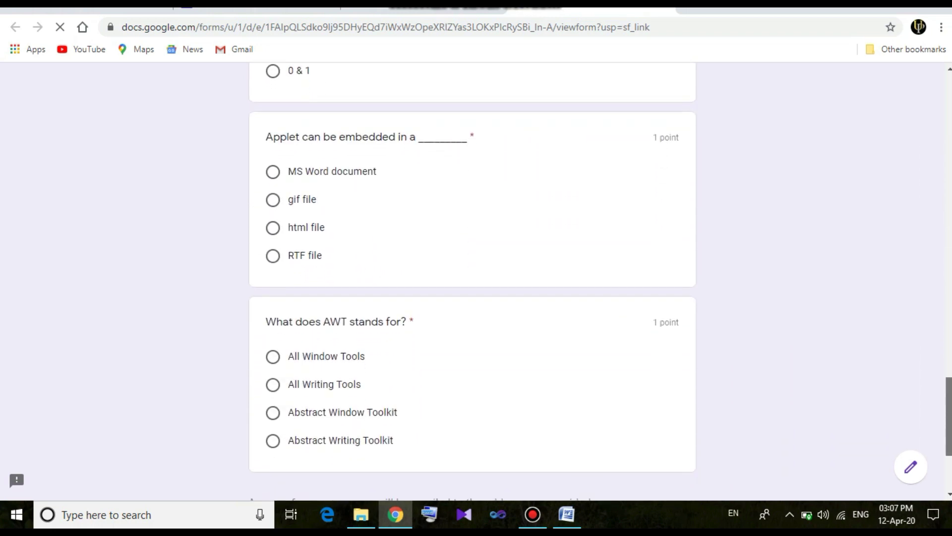
pyautogui.scroll(-3, 472, 282)
pyautogui.scroll(20, 472, 283)
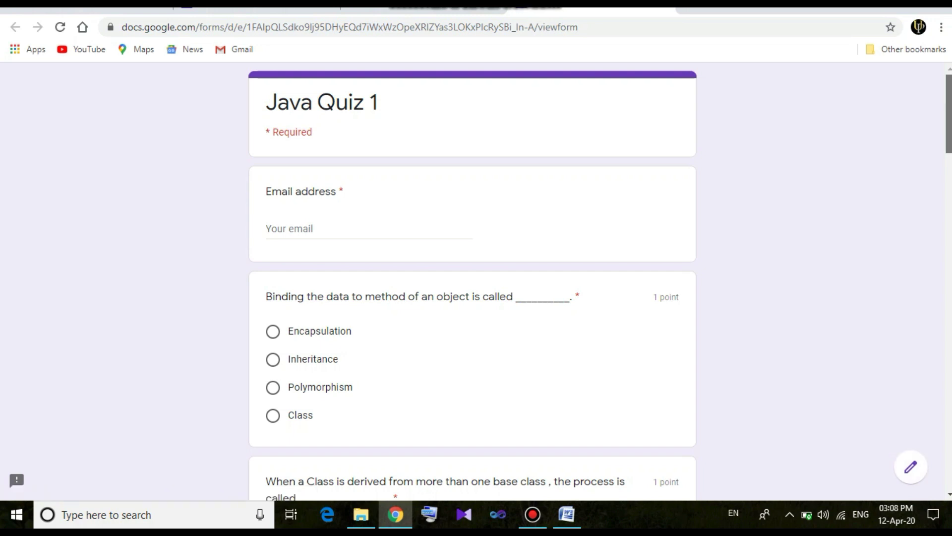
# - Open Java Quiz 1 for editing and examine its response summary, respondents' scores and per-question answer charts
pyautogui.click(910, 467)
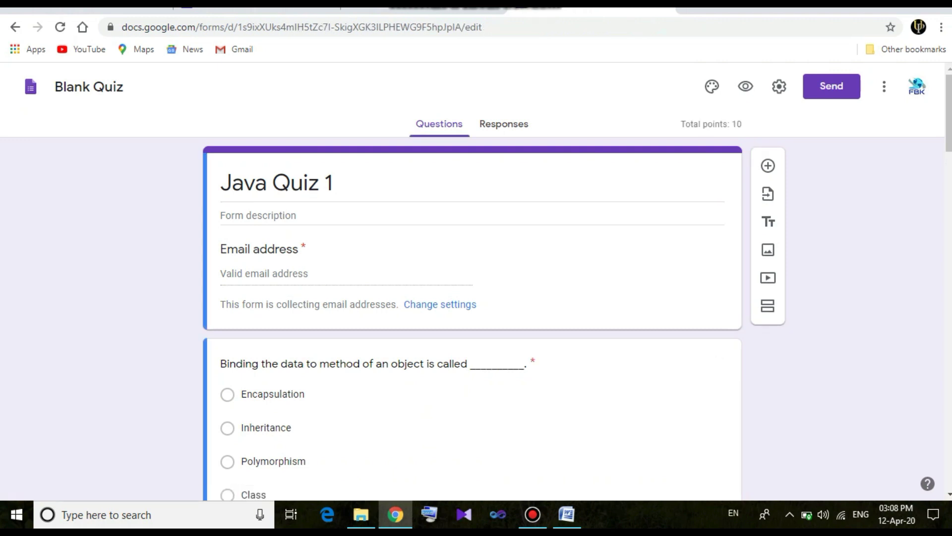
pyautogui.click(506, 124)
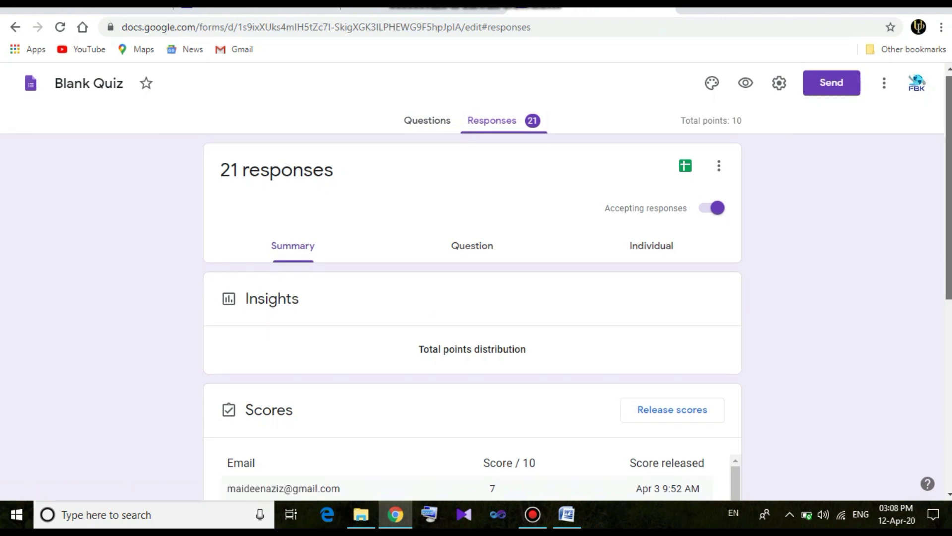
pyautogui.scroll(-7, 472, 278)
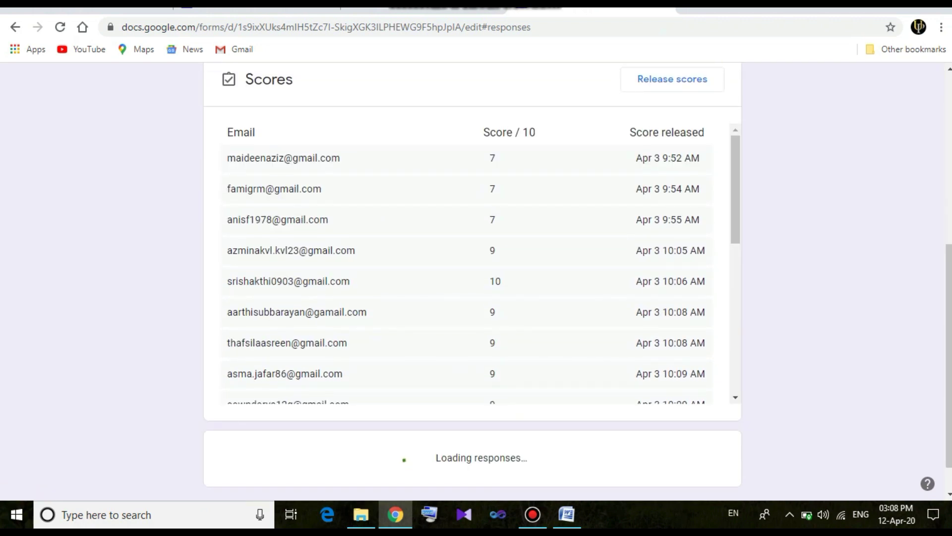
pyautogui.scroll(-5, 472, 278)
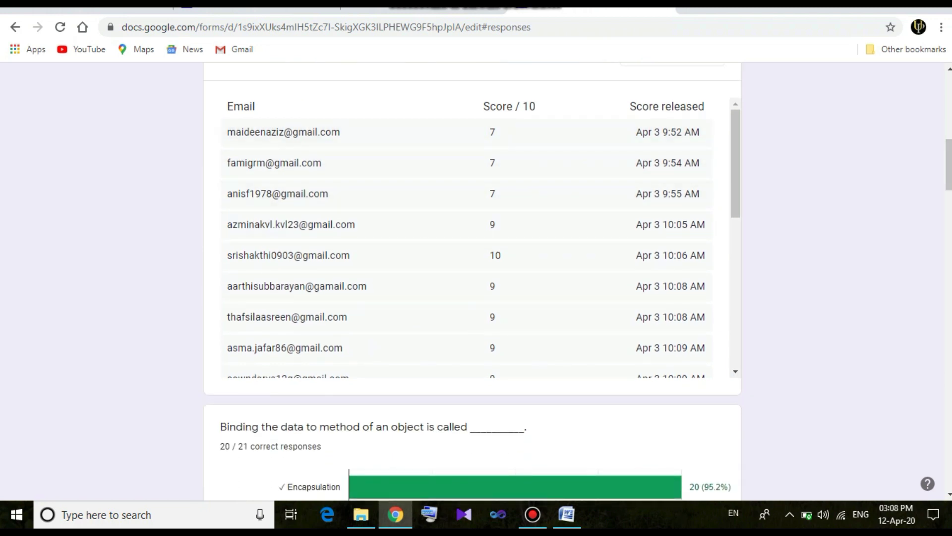
pyautogui.scroll(-7, 466, 238)
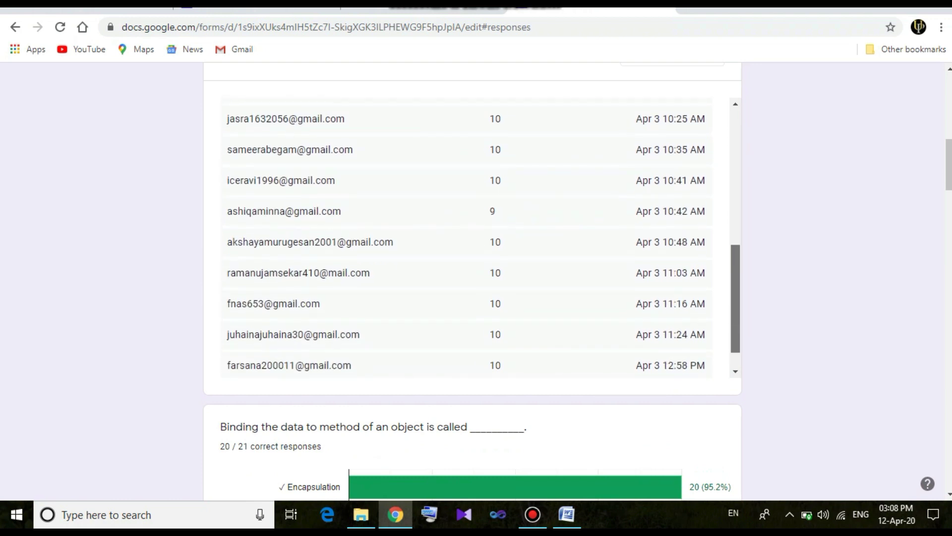
pyautogui.scroll(-1, 466, 238)
pyautogui.scroll(8, 466, 238)
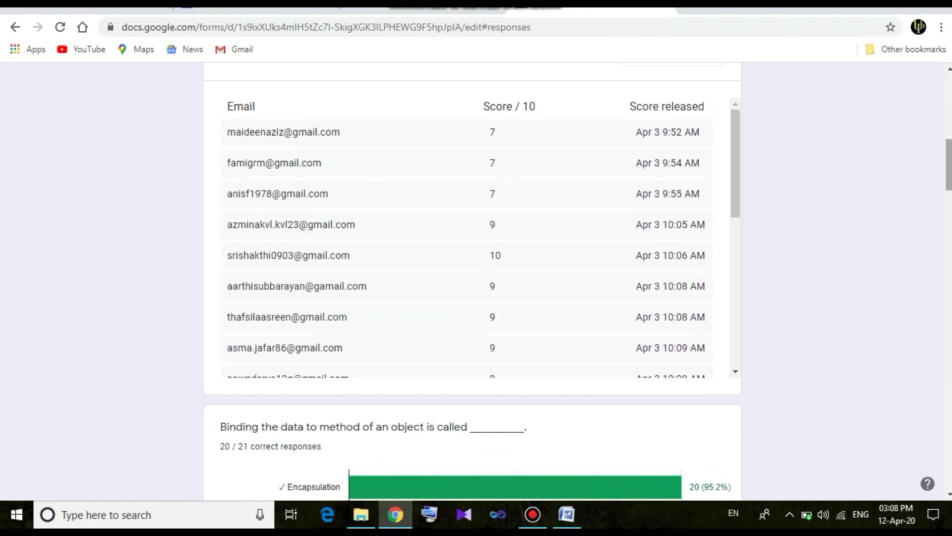
pyautogui.scroll(-9, 416, 448)
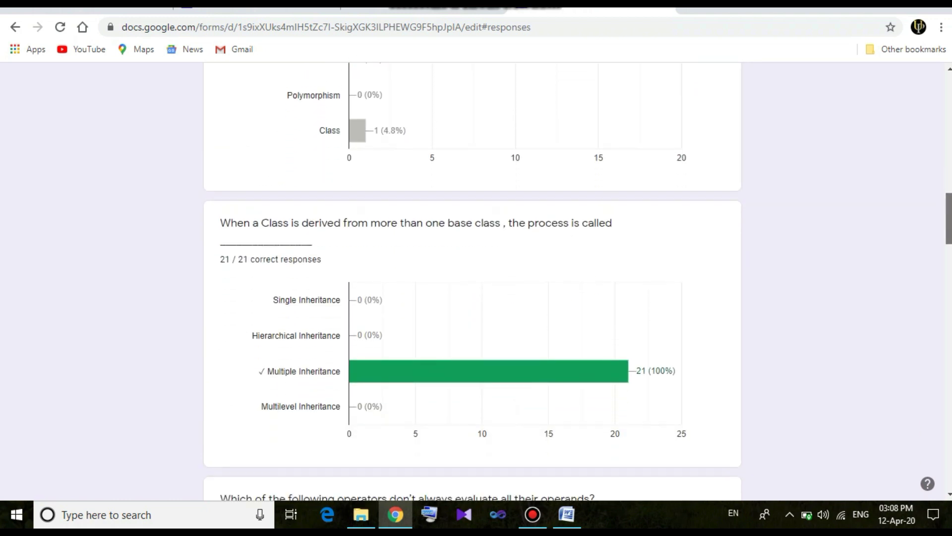
pyautogui.scroll(-6, 416, 448)
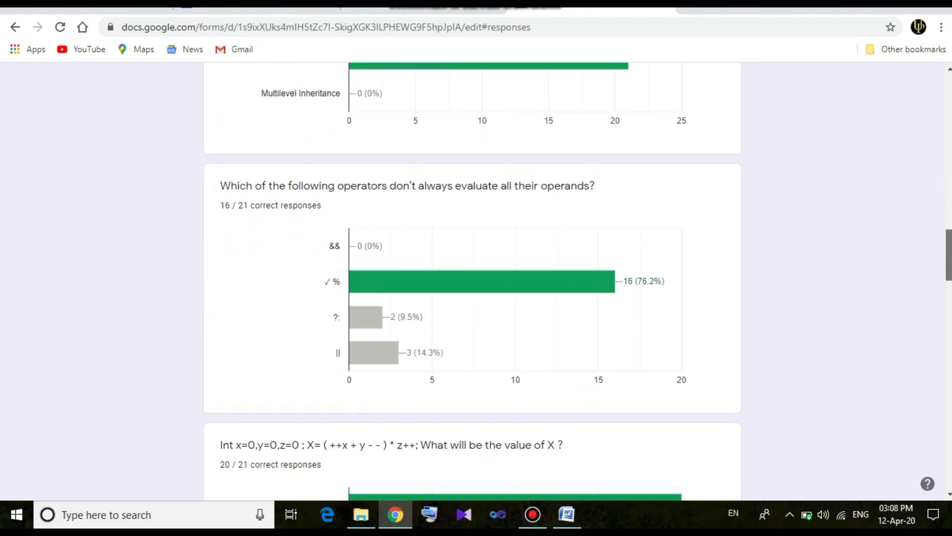
pyautogui.moveTo(948, 254); pyautogui.dragTo(948, 106)
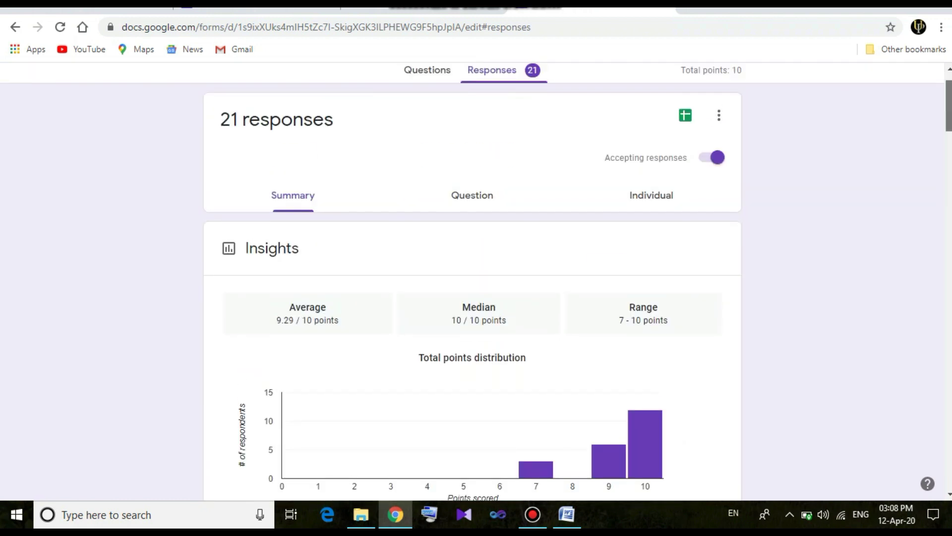
# - Check the additional response options of Java Quiz 1 without choosing any, then leave its responses page
pyautogui.click(718, 151)
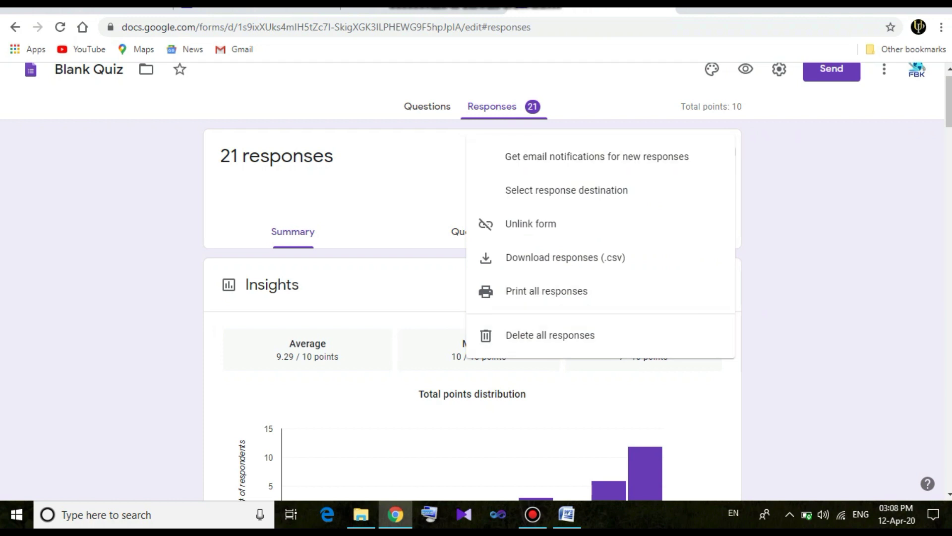
pyautogui.press('Escape')
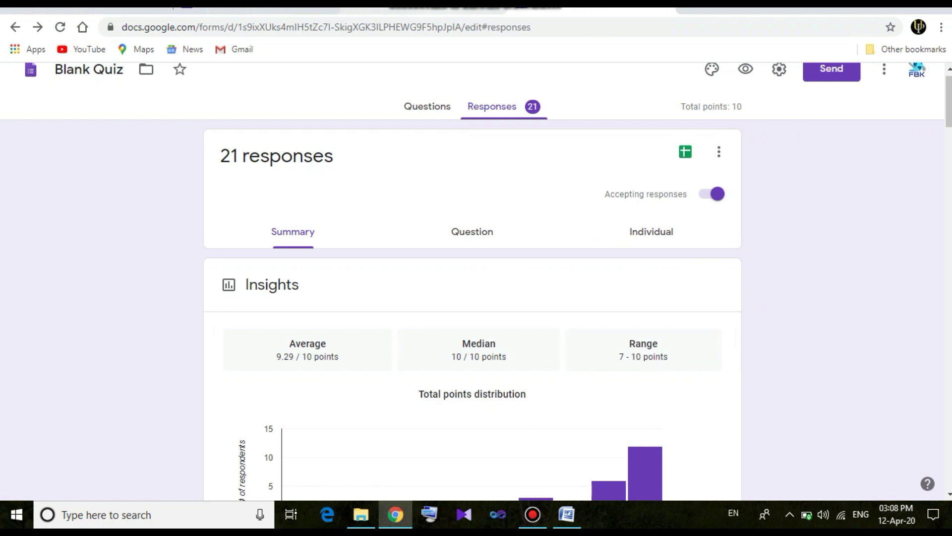
pyautogui.click(257, 10)
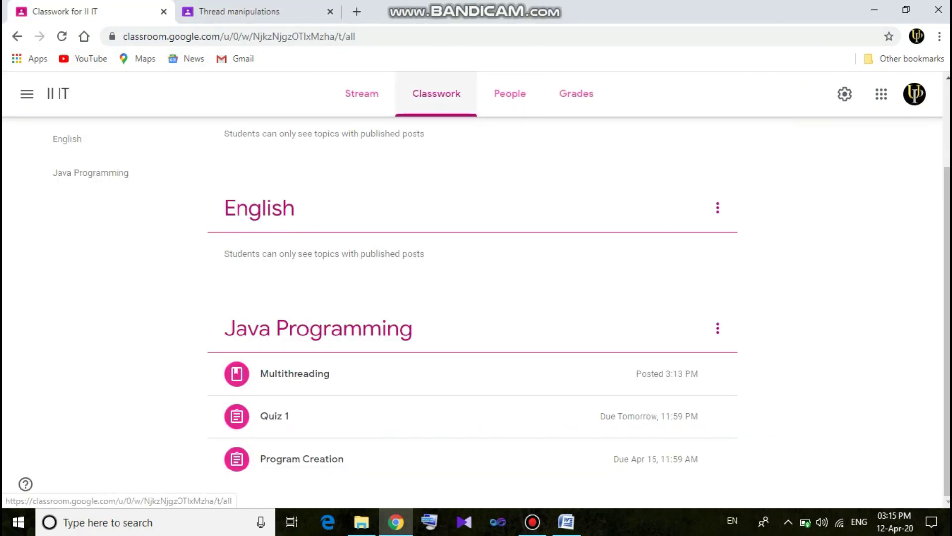
# - Check the kinds of classwork that can be created for the class without choosing any, then view its gradebook
pyautogui.scroll(2, 476, 278)
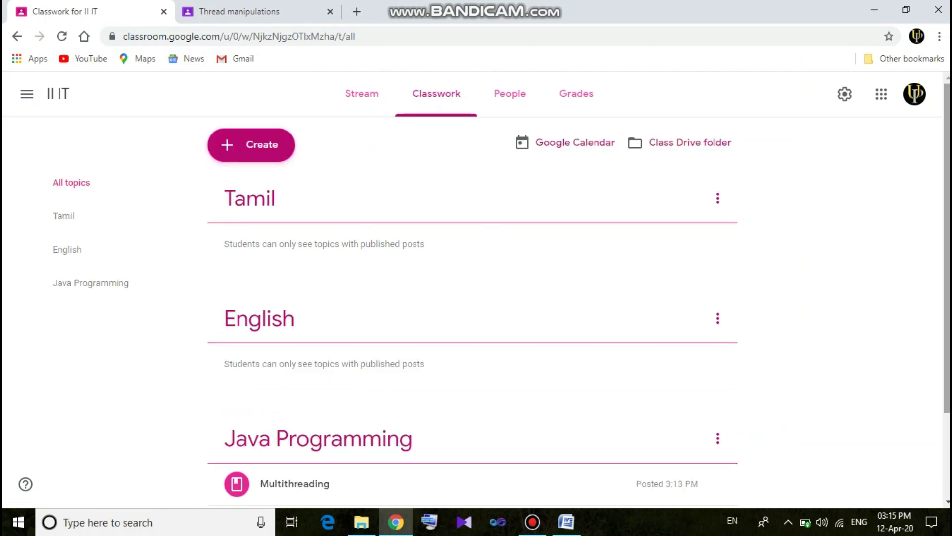
pyautogui.click(250, 144)
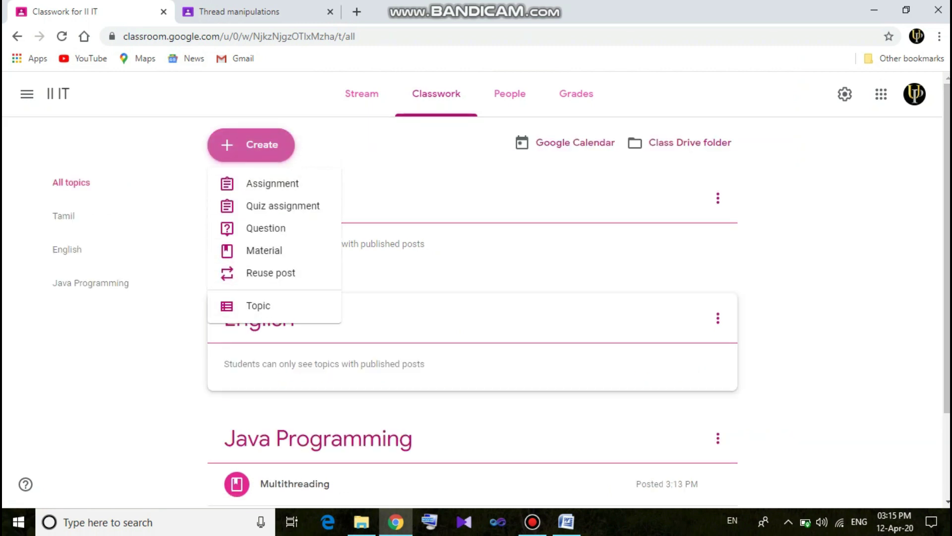
pyautogui.press('Escape')
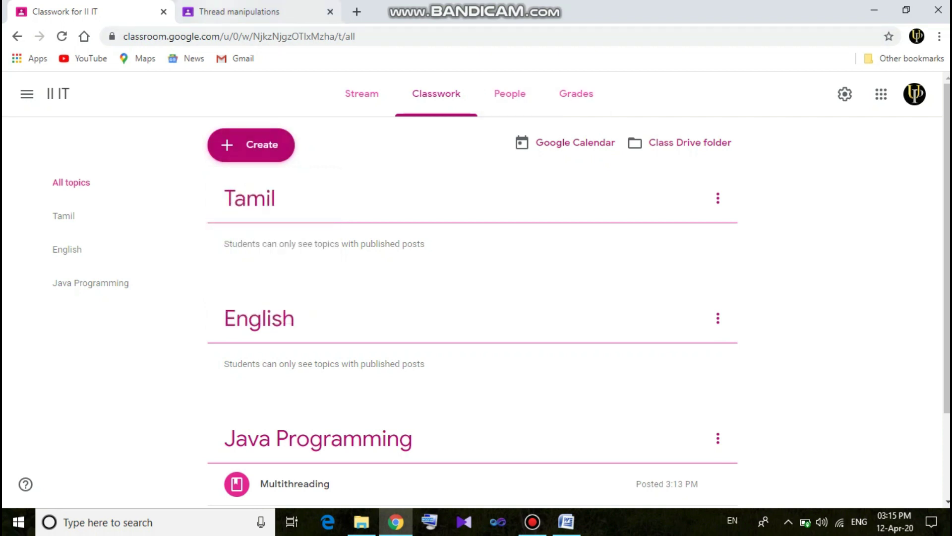
pyautogui.click(576, 93)
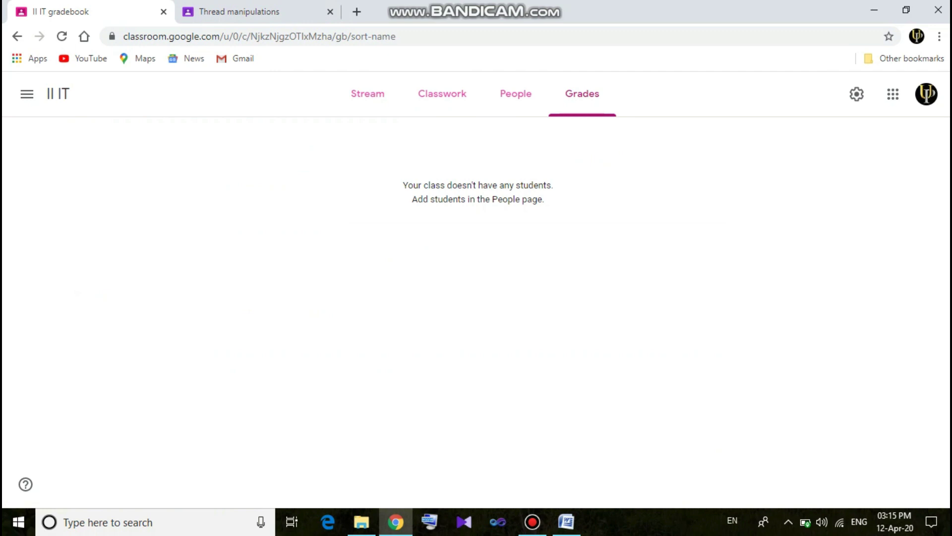
# - Leave the Thread manipulations material unsaved, return to the class list and open the gradebook of the II IT class with students
pyautogui.hotkey('ctrl', 'Tab')
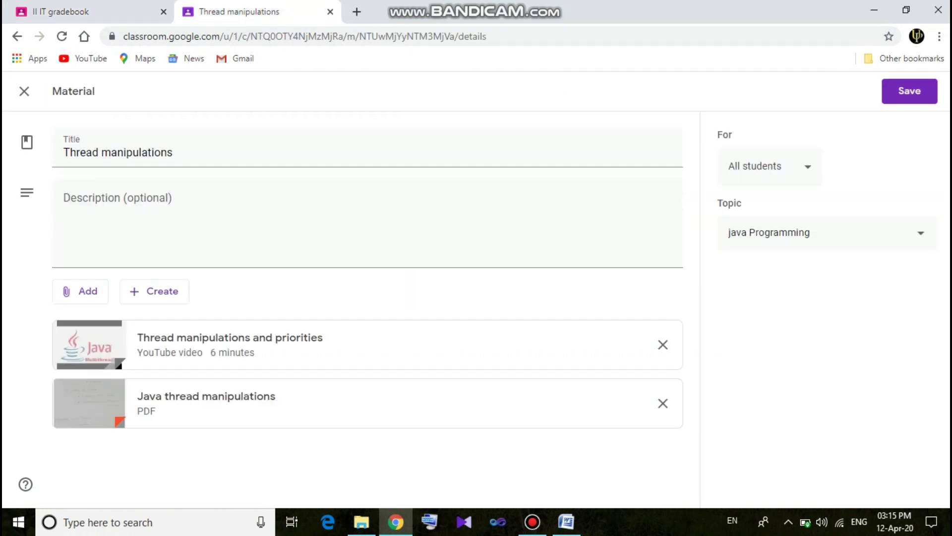
pyautogui.click(17, 36)
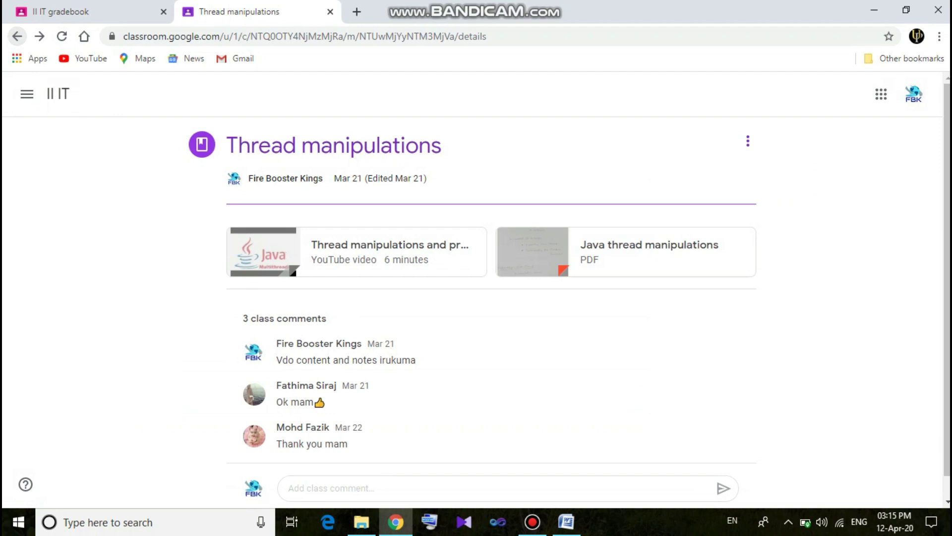
pyautogui.rightClick(17, 37)
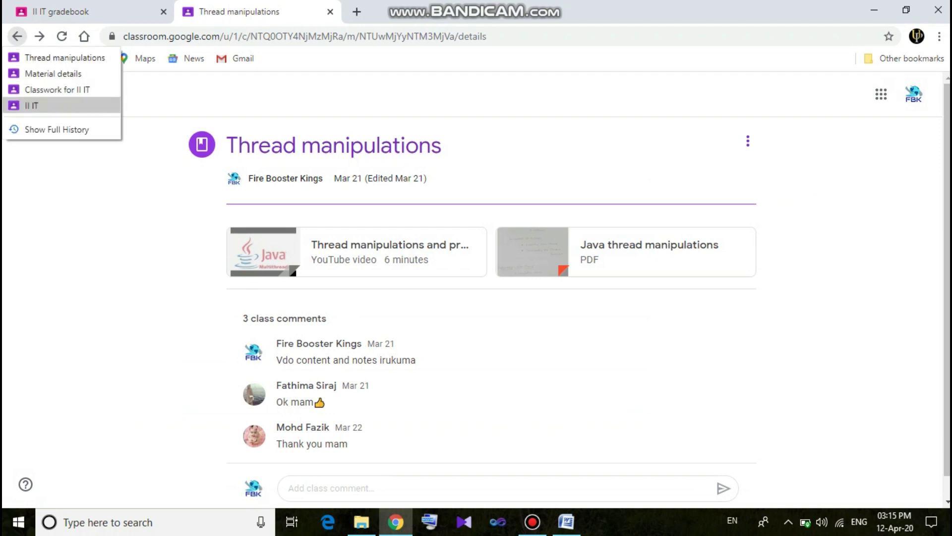
pyautogui.click(30, 105)
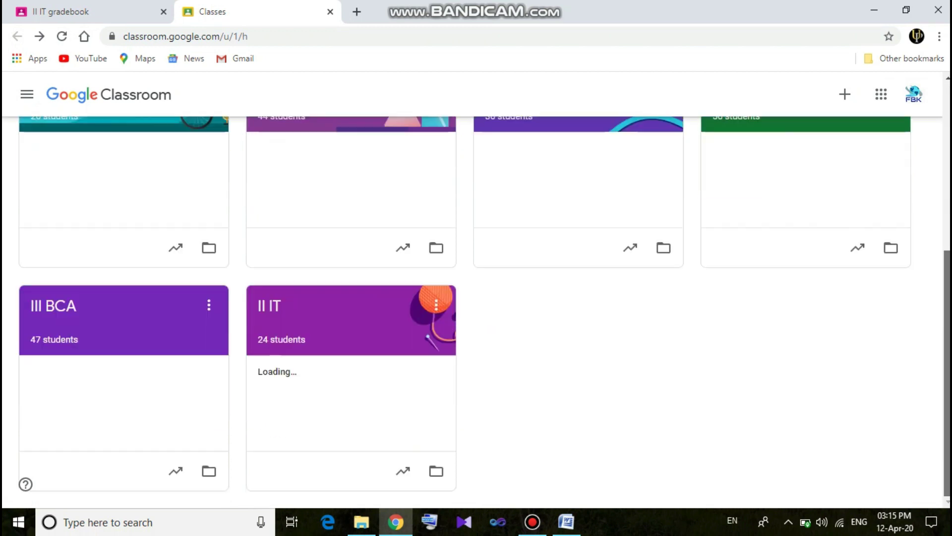
pyautogui.scroll(-5, 476, 297)
pyautogui.click(270, 305)
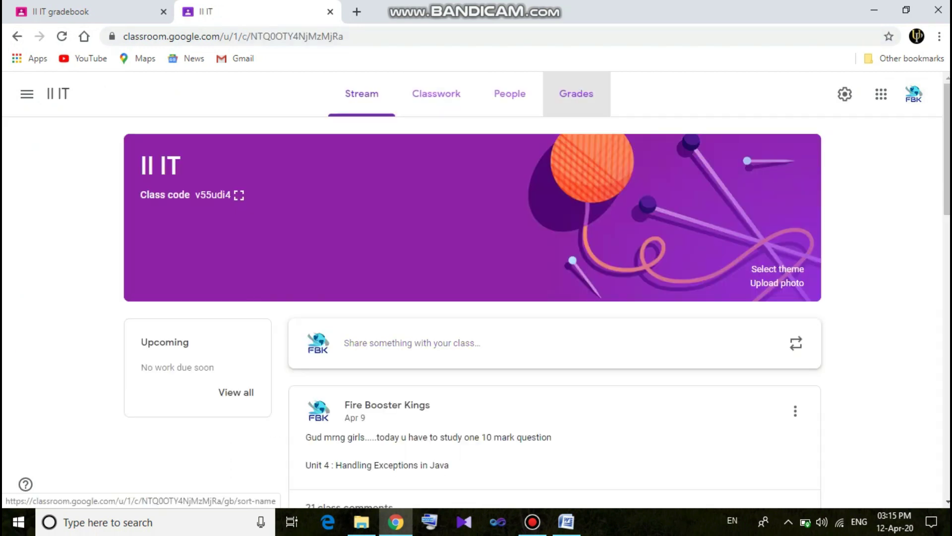
pyautogui.click(576, 93)
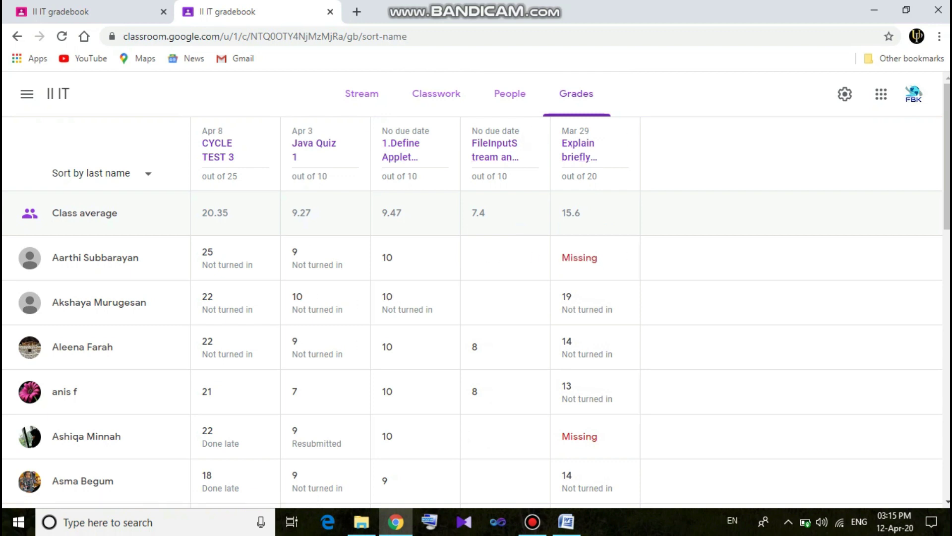
# - Examine the students' grades for each assignment down the gradebook, highlighting the maximum points of CYCLE TEST 3
pyautogui.scroll(-1, 476, 298)
pyautogui.scroll(-2, 476, 302)
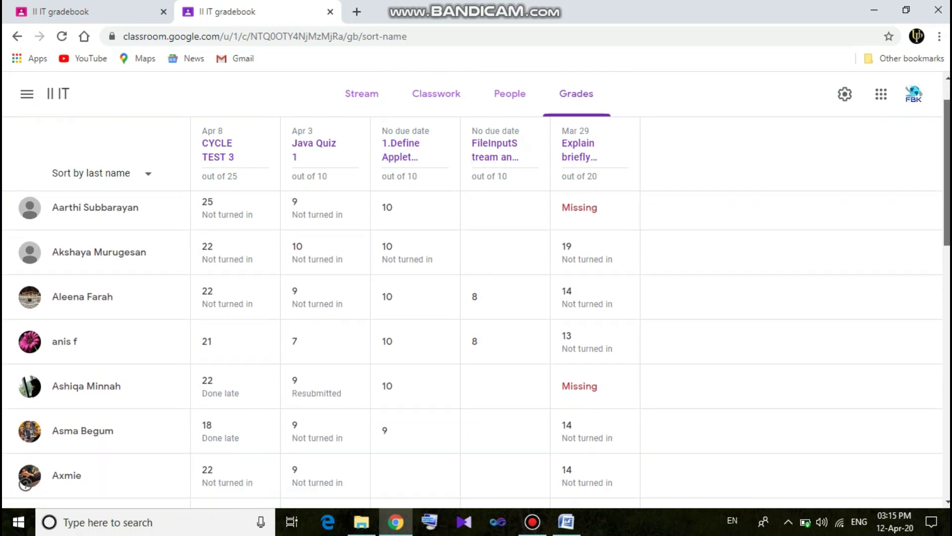
pyautogui.scroll(-1, 476, 303)
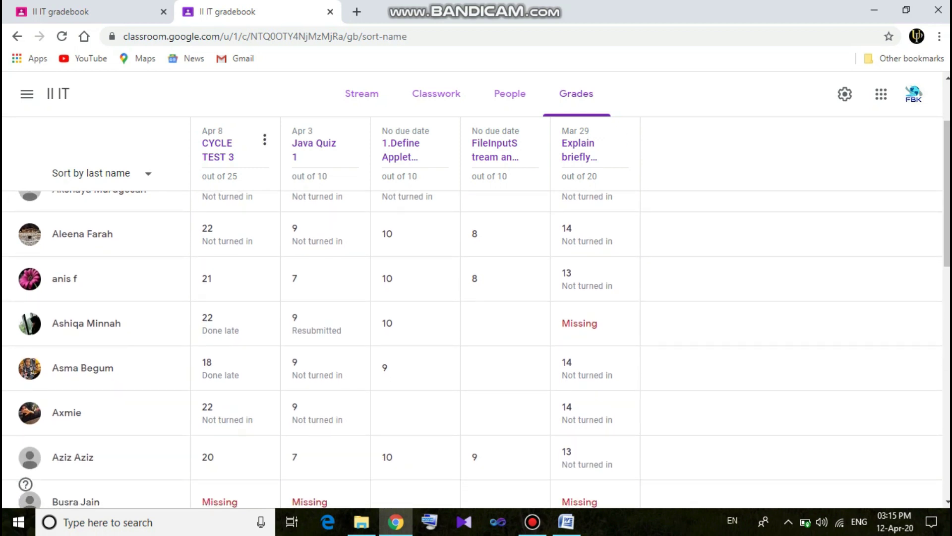
pyautogui.moveTo(201, 176); pyautogui.dragTo(238, 176)
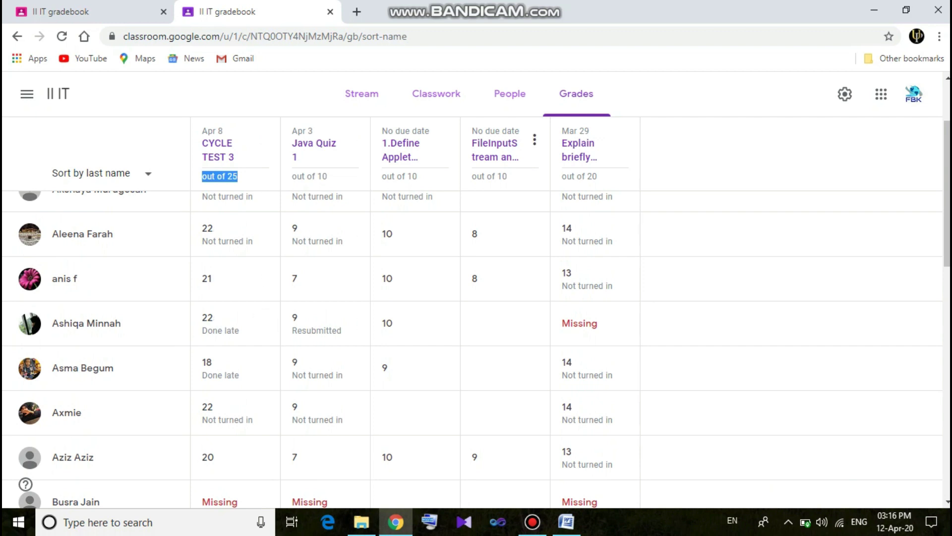
pyautogui.scroll(-7, 384, 448)
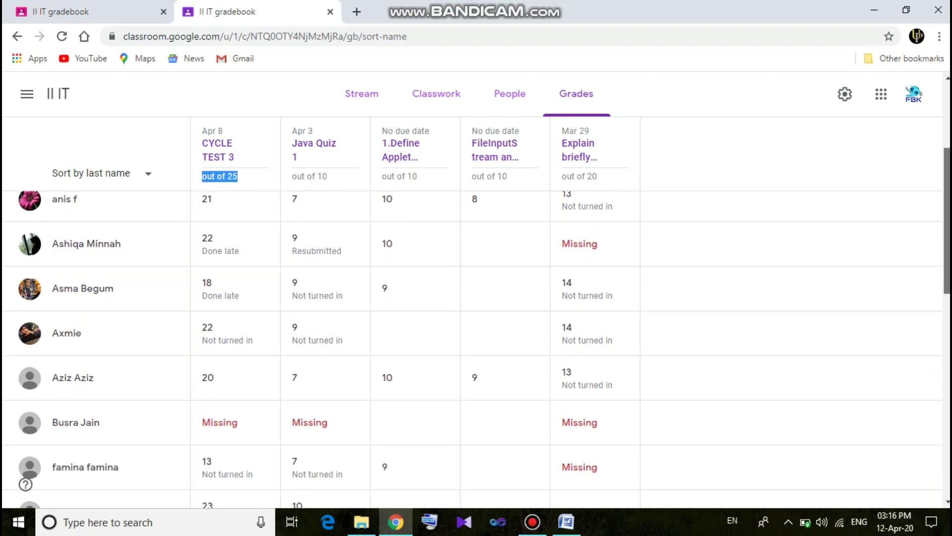
pyautogui.scroll(-6, 383, 448)
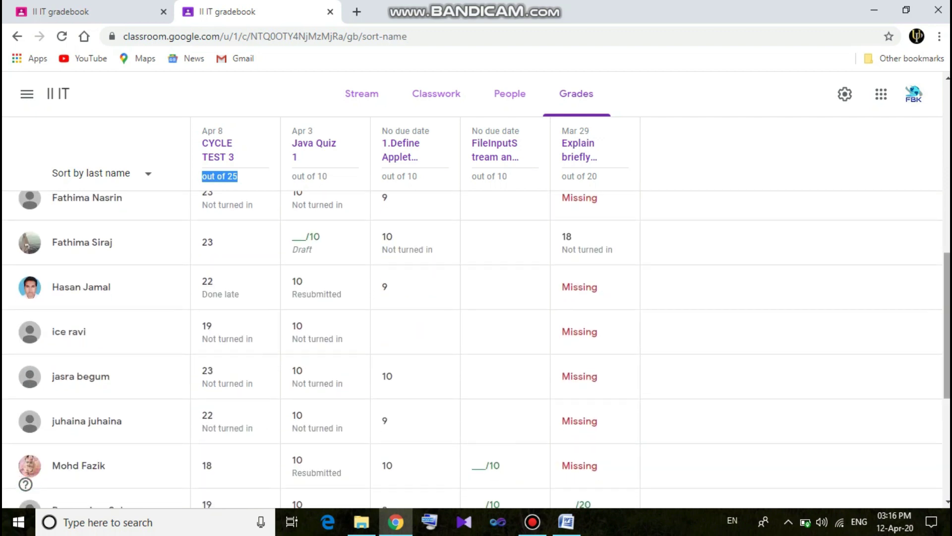
pyautogui.scroll(15, 471, 348)
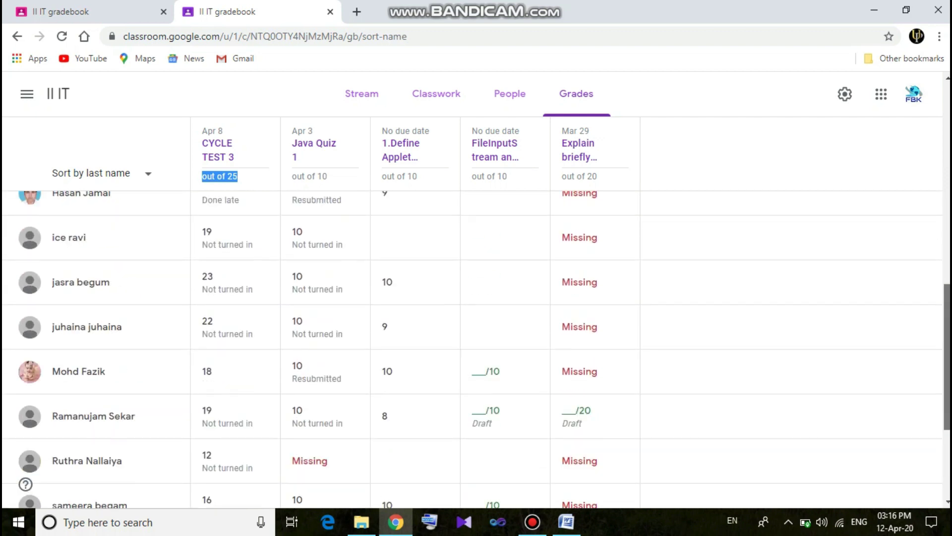